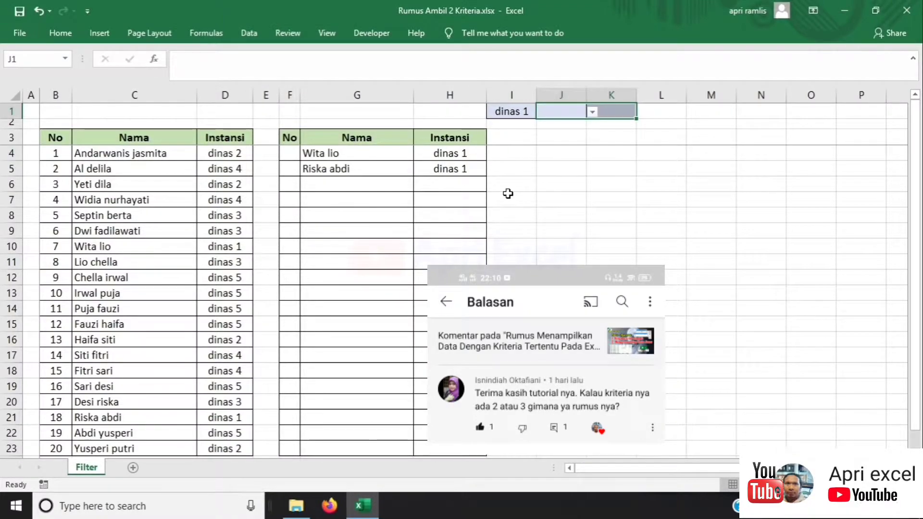
# Set the criteria in I1 to dinas 2 and J1 to dinas 4 to test the filtered Nama and Instansi table.
pyautogui.click(529, 115)
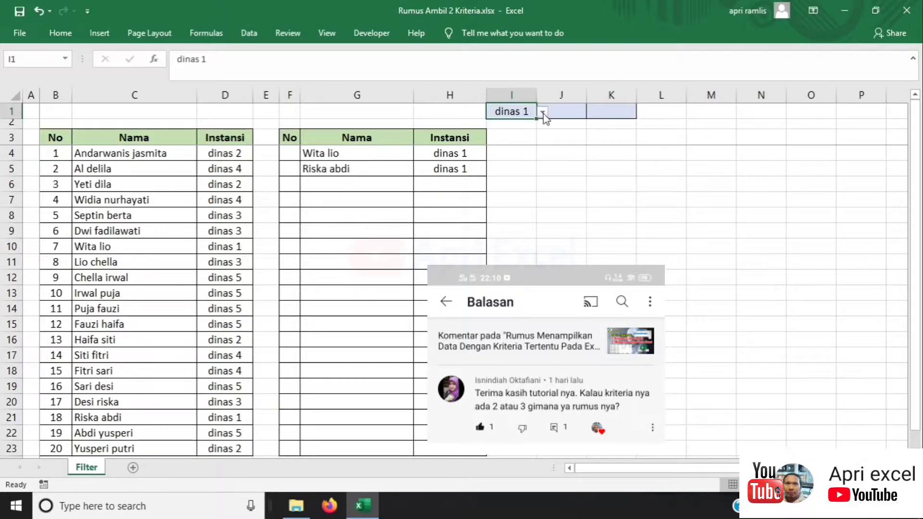
pyautogui.click(543, 113)
pyautogui.click(532, 135)
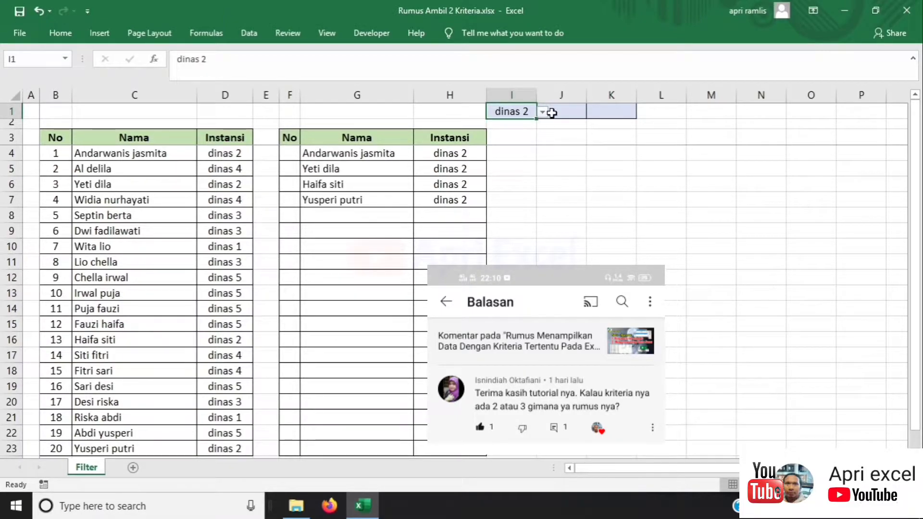
pyautogui.click(570, 110)
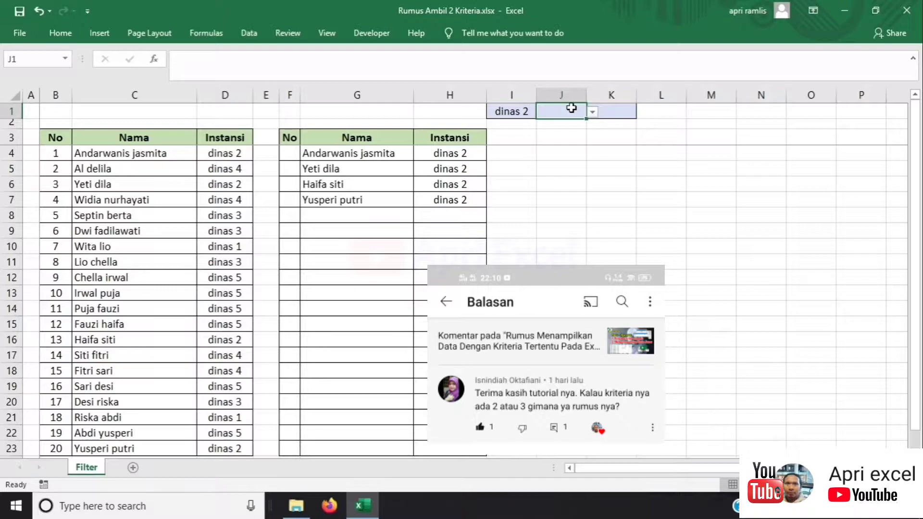
pyautogui.click(593, 111)
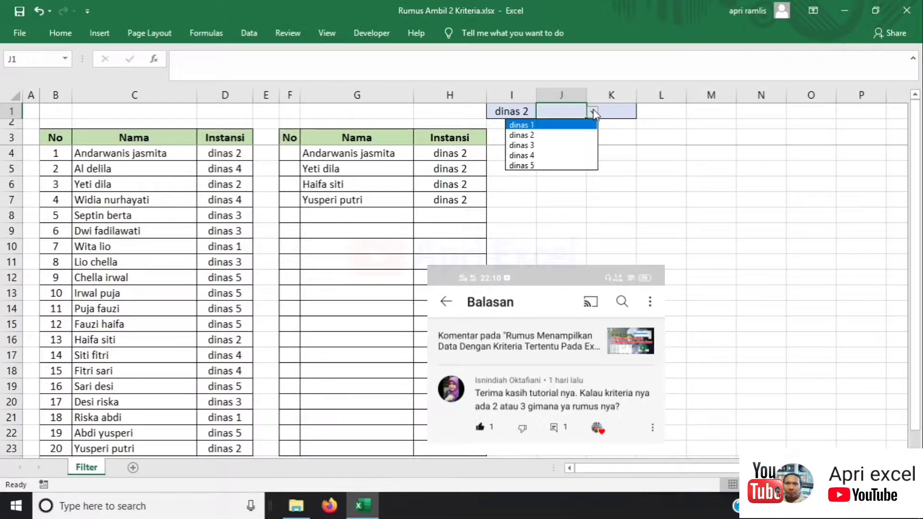
pyautogui.click(572, 153)
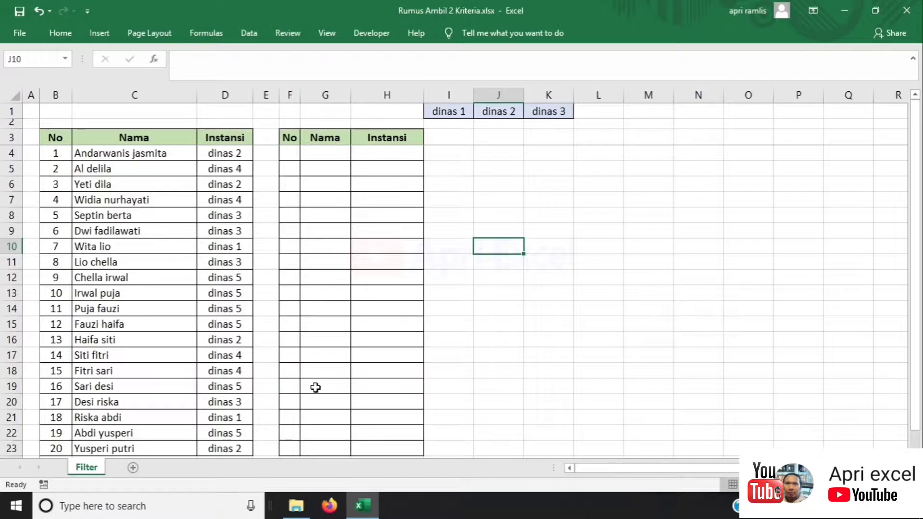
# Enter the comparison formula =$I$1=$D$4:$D$23 in J4, with absolute references to the criterion and Instansi column.
pyautogui.click(491, 151)
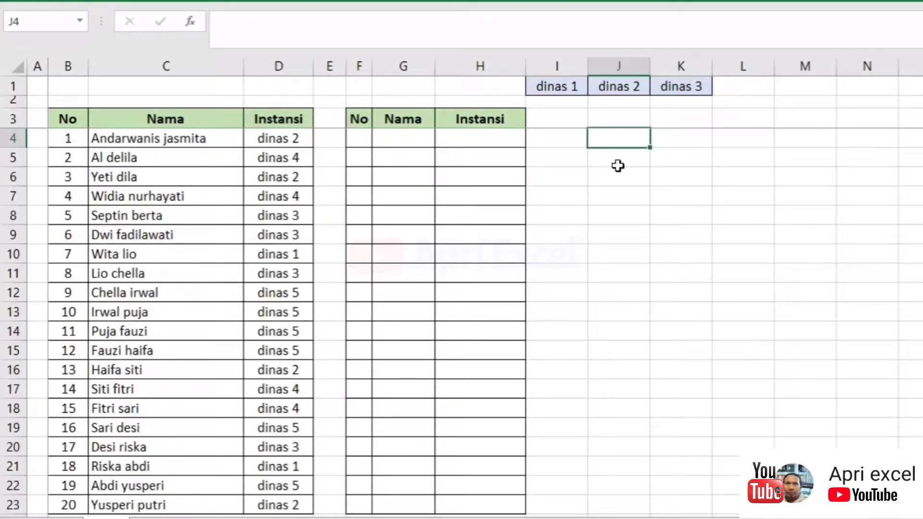
pyautogui.write('=')
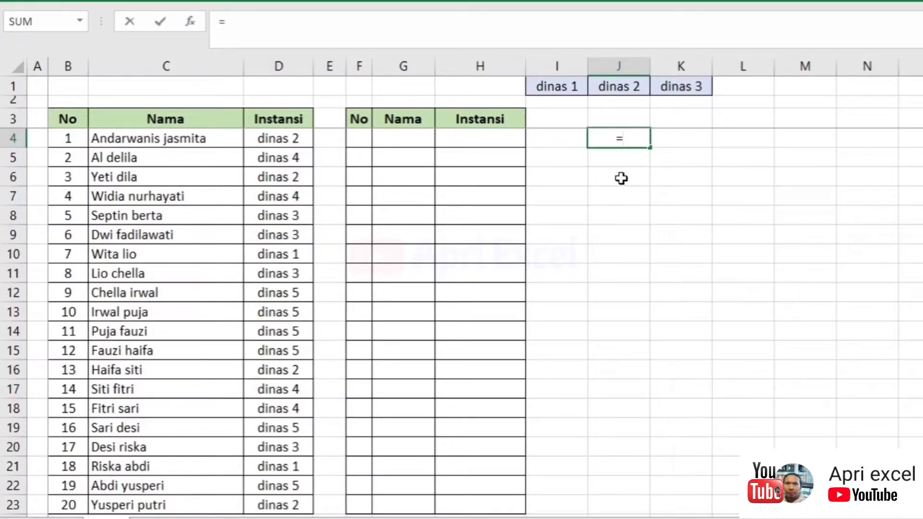
pyautogui.click(562, 88)
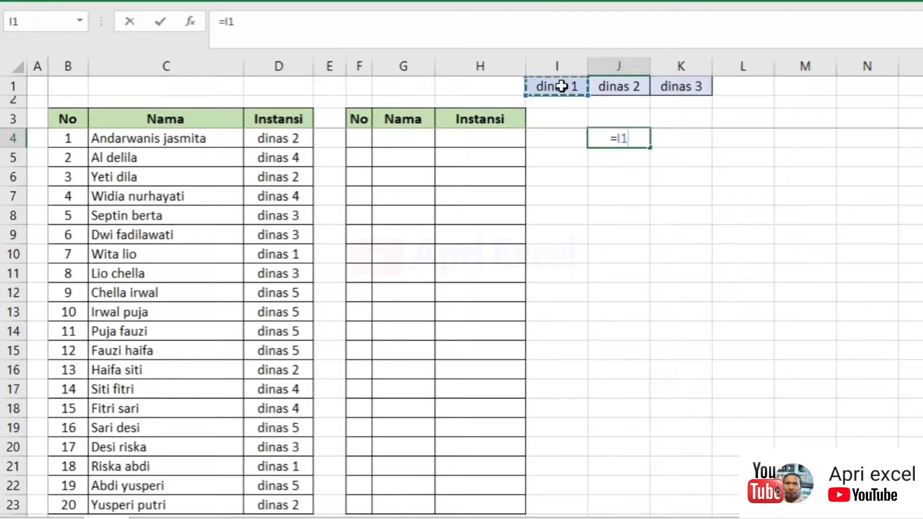
pyautogui.press('F4')
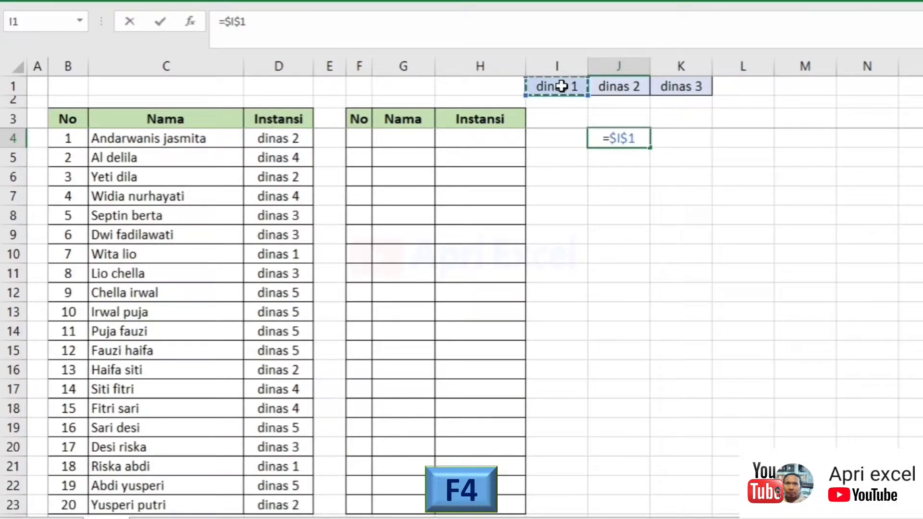
pyautogui.write('=')
pyautogui.moveTo(279, 139); pyautogui.dragTo(294, 500)
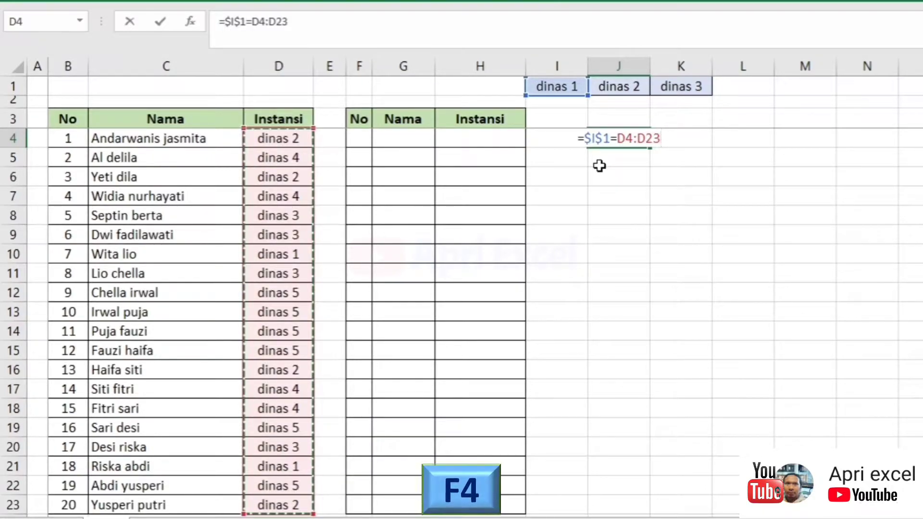
pyautogui.press('F4')
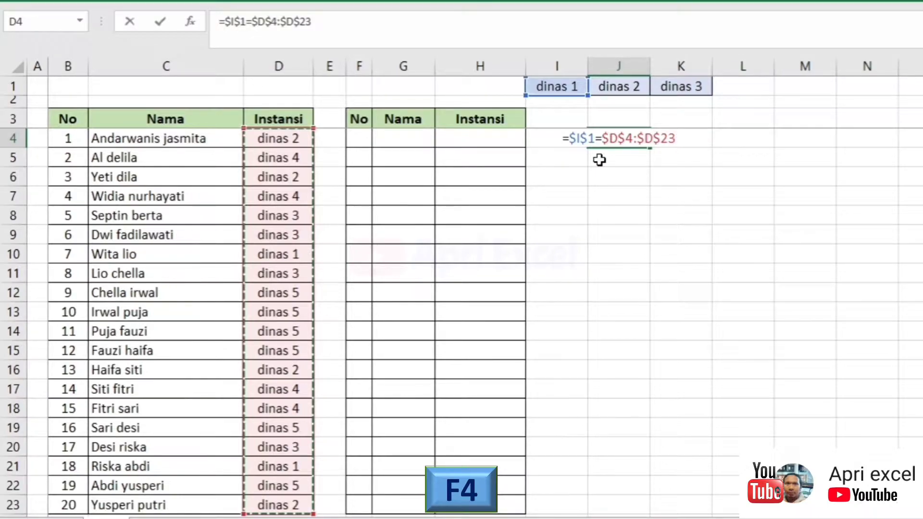
pyautogui.press('Return')
# Fill the J4 comparison formula down to J23 and compare the matching rows with the Instansi column.
pyautogui.click(637, 135)
pyautogui.moveTo(650, 149); pyautogui.dragTo(641, 438)
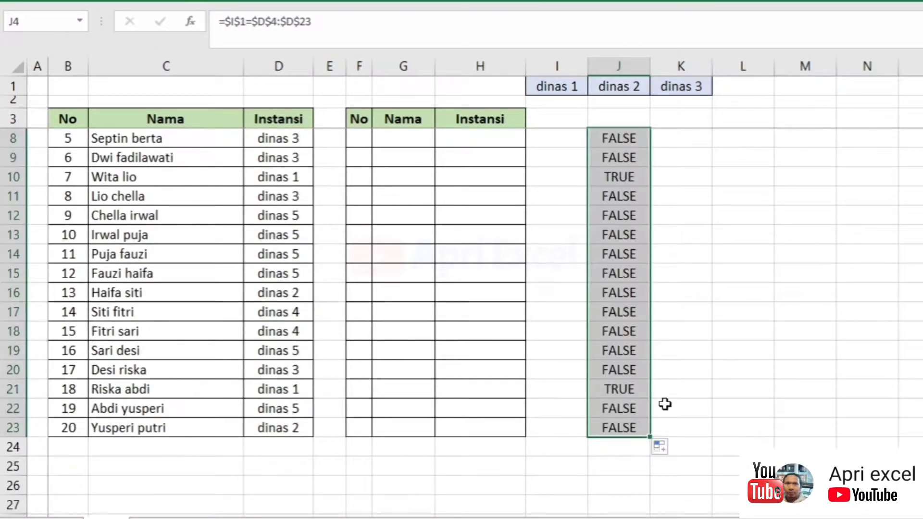
pyautogui.scroll(2, 665, 405)
pyautogui.click(619, 254)
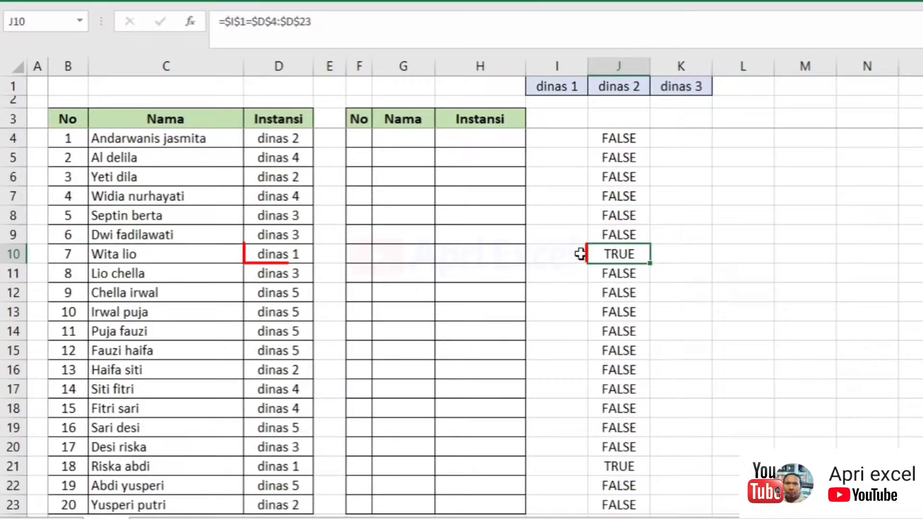
pyautogui.click(300, 254)
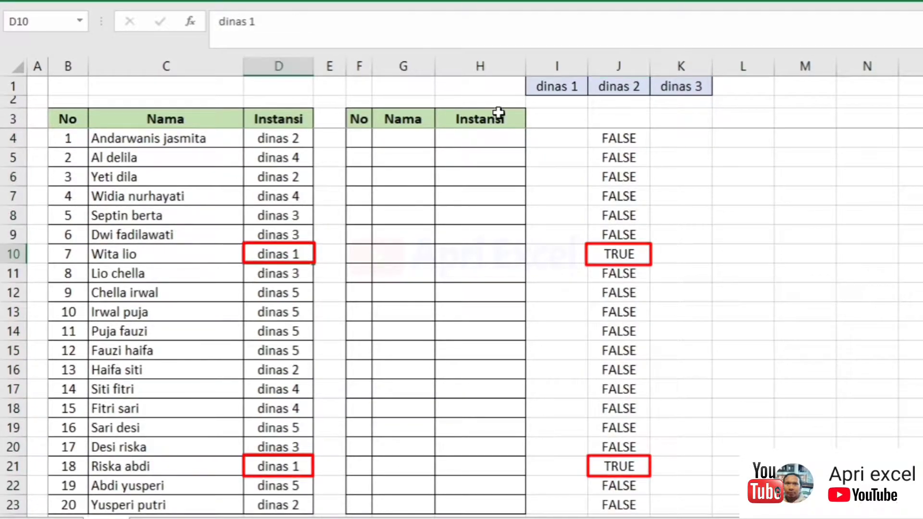
pyautogui.click(626, 465)
pyautogui.click(269, 466)
# Change the criterion in I1 to dinas 5 and check the matching rows in columns J and D.
pyautogui.click(566, 81)
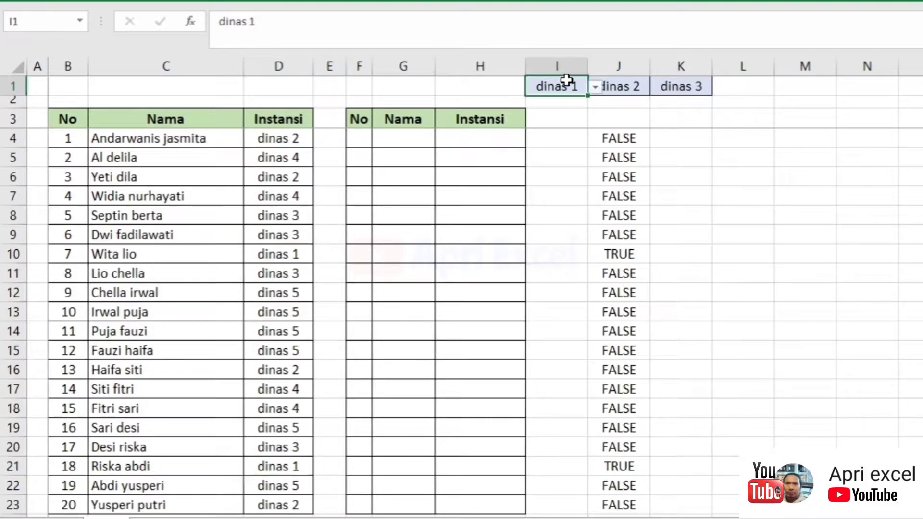
pyautogui.click(595, 87)
pyautogui.click(567, 151)
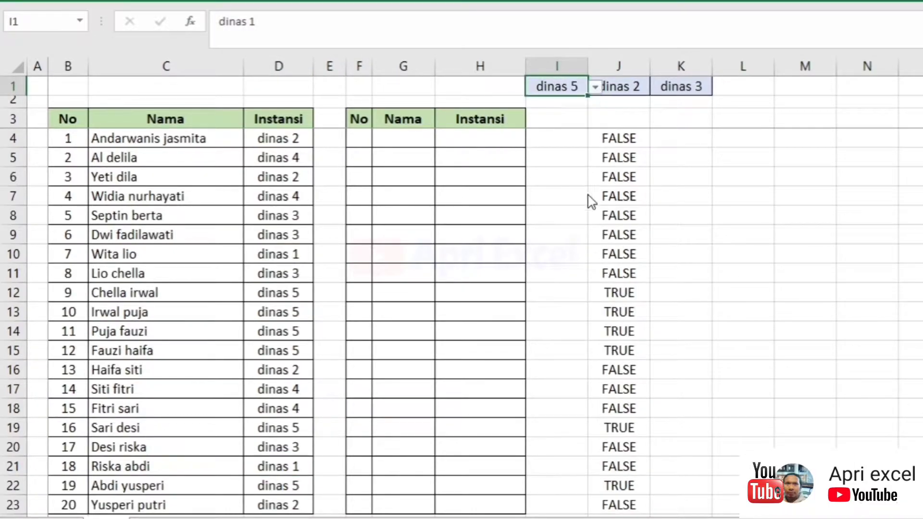
pyautogui.click(639, 291)
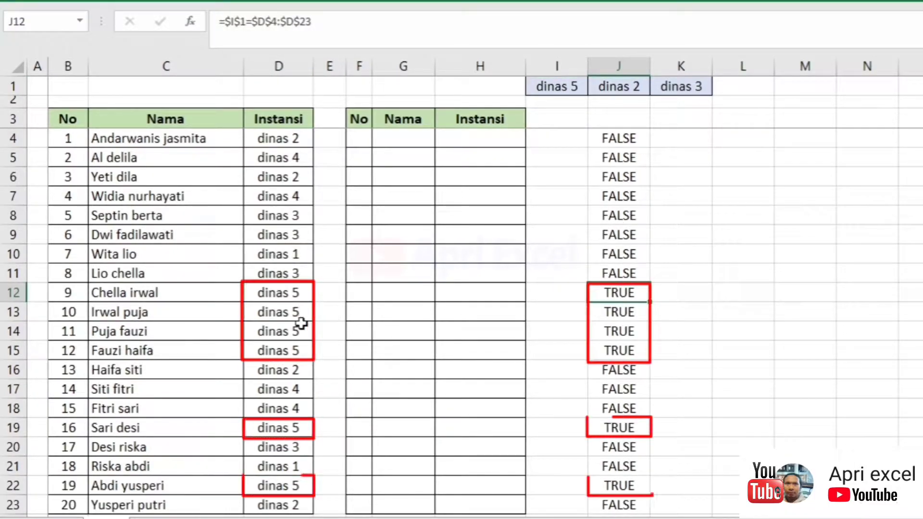
pyautogui.click(615, 481)
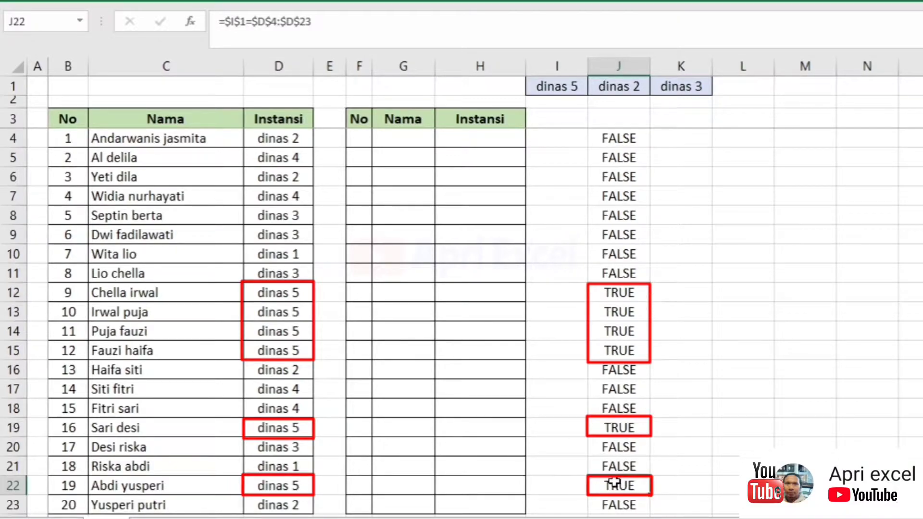
pyautogui.click(299, 484)
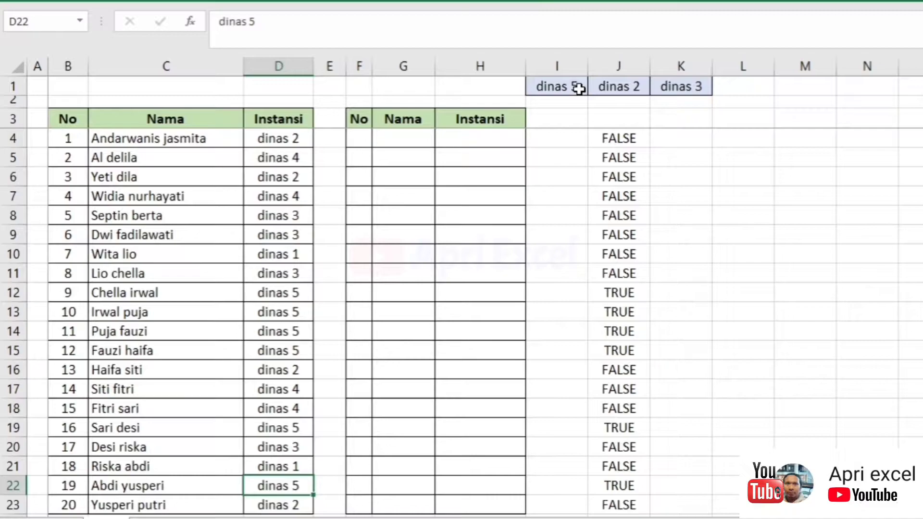
# Change the J4 formula to =($I$1=$D$4:$D$23)/1 and fill it down to J23.
pyautogui.doubleClick(617, 139)
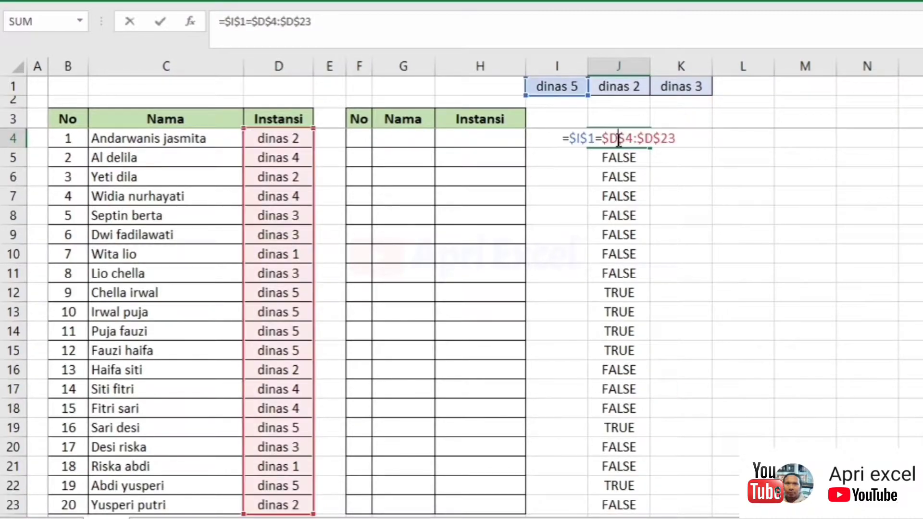
pyautogui.click(572, 138)
pyautogui.write('(')
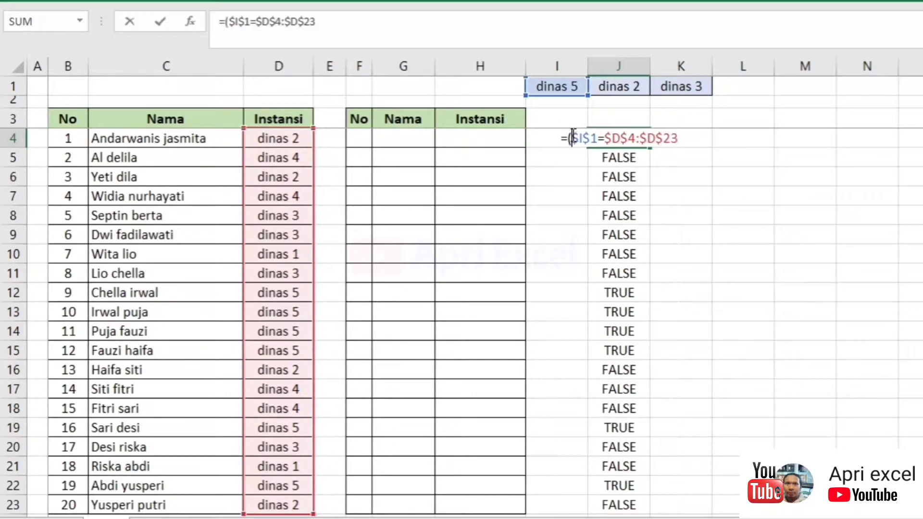
pyautogui.click(691, 139)
pyautogui.write(')/1')
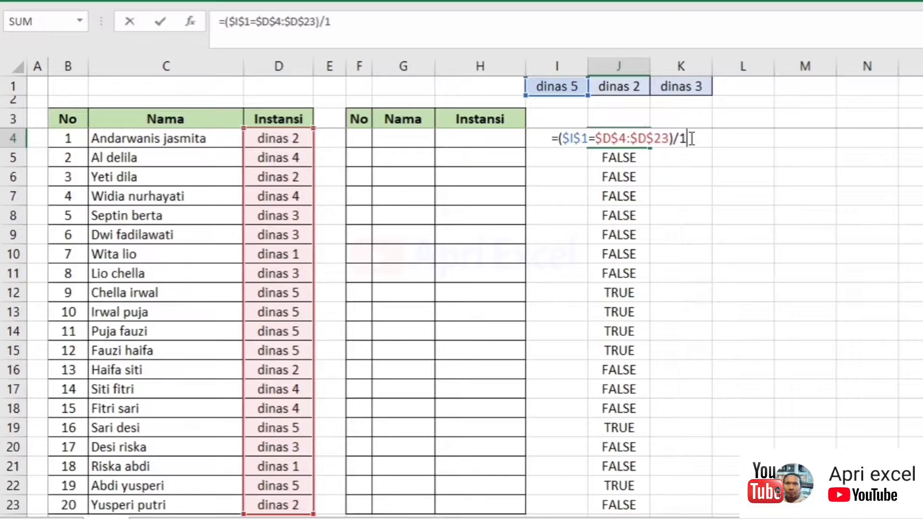
pyautogui.press('Return')
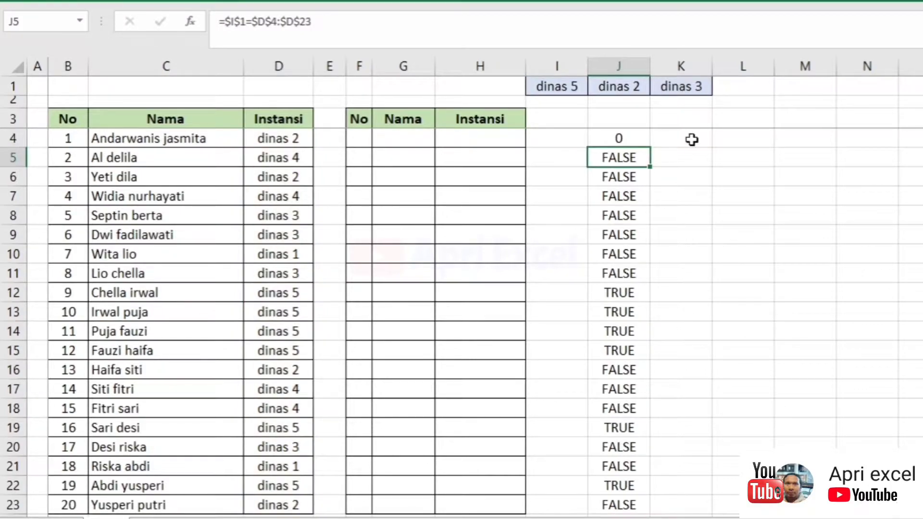
pyautogui.click(638, 139)
pyautogui.doubleClick(654, 150)
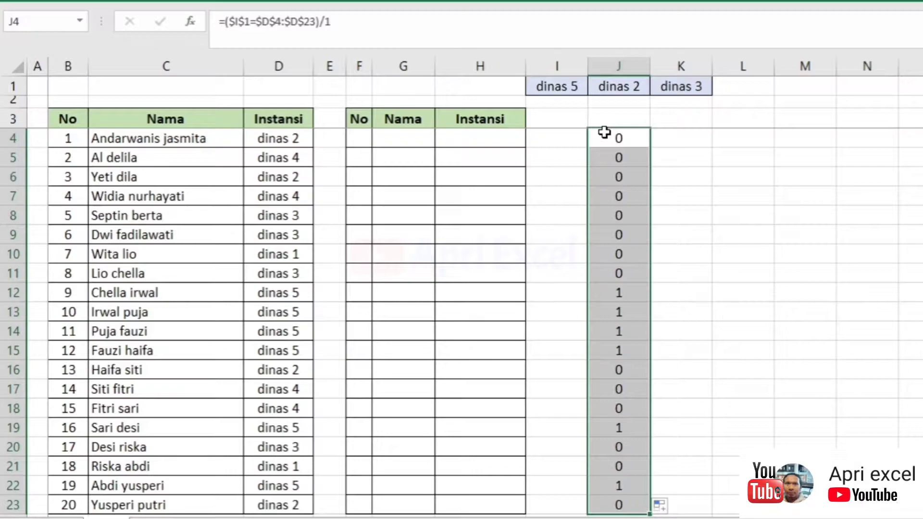
# Multiply the J4 formula by ROW(), making it =($I$1=$D$4:$D$23)/1*ROW(), and fill it down to J23.
pyautogui.doubleClick(621, 140)
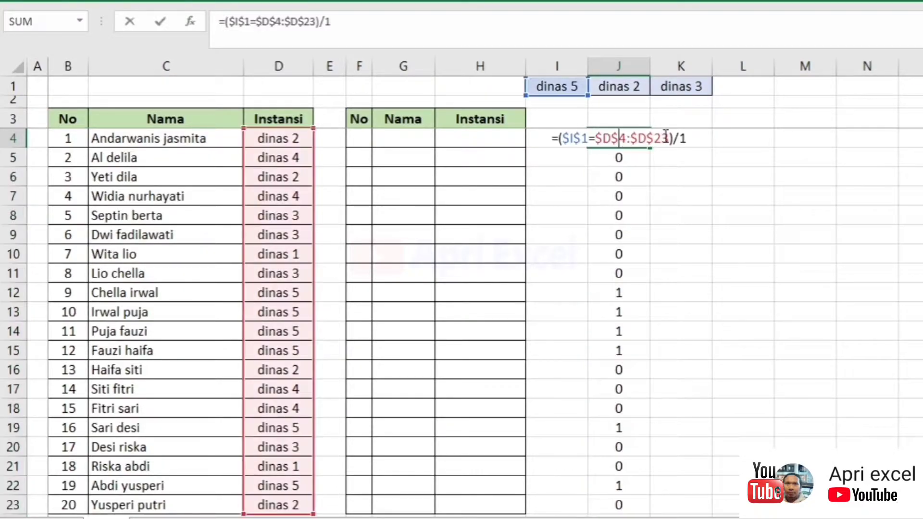
pyautogui.write('*row(')
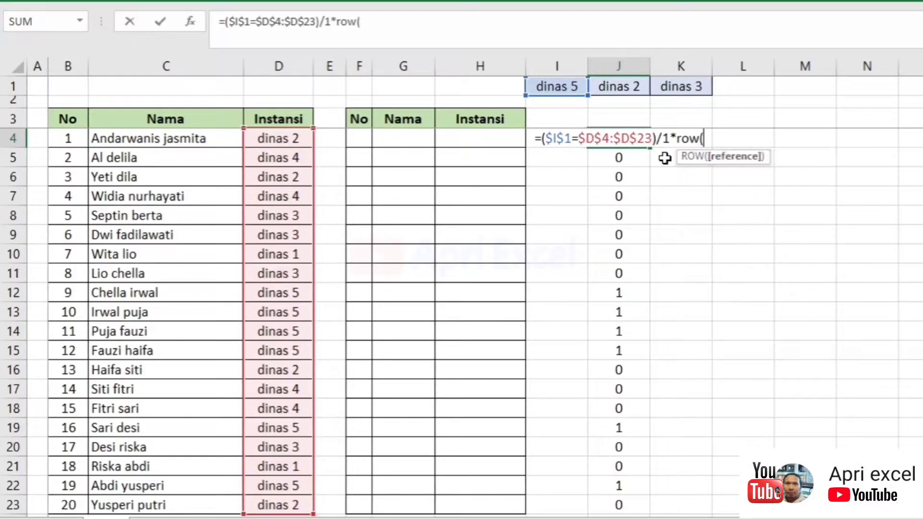
pyautogui.press('Return')
pyautogui.click(643, 138)
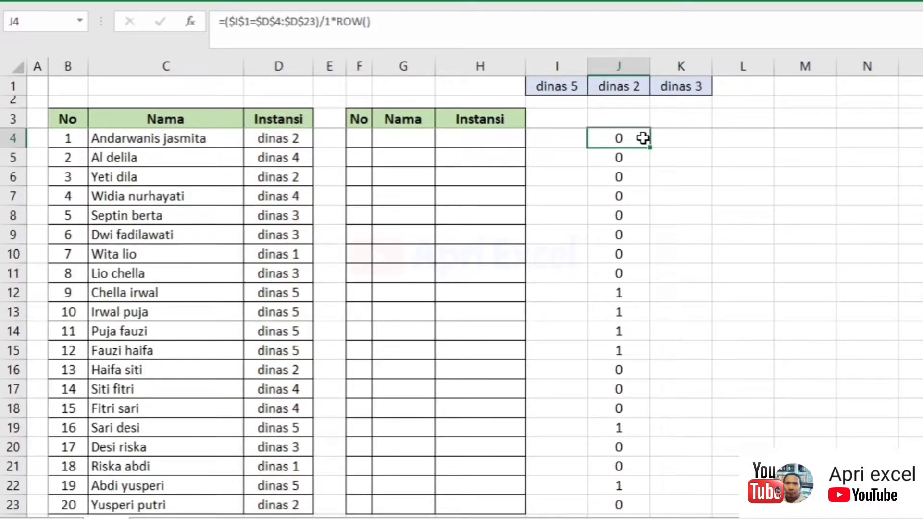
pyautogui.doubleClick(651, 146)
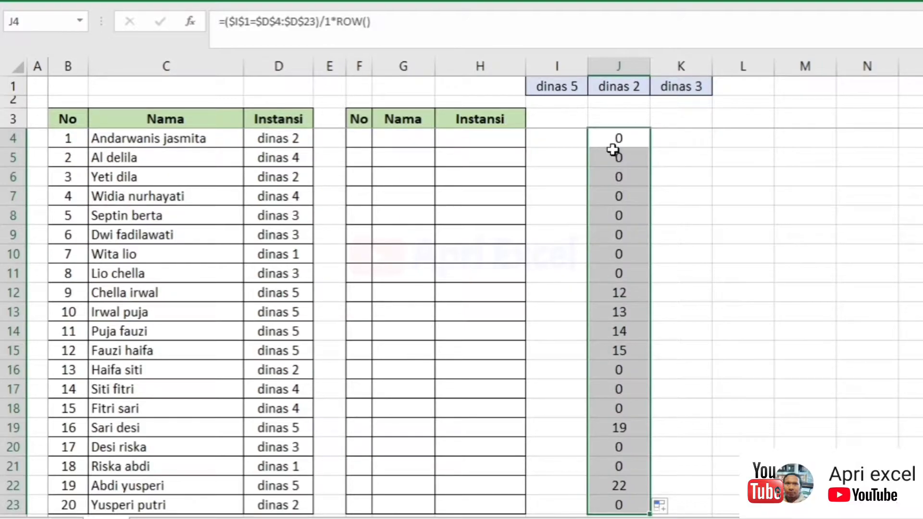
# Enter =SMALL($J$4:$J$23;ROW(L1)) in K4 and fill it down to K23.
pyautogui.click(664, 135)
pyautogui.write('=')
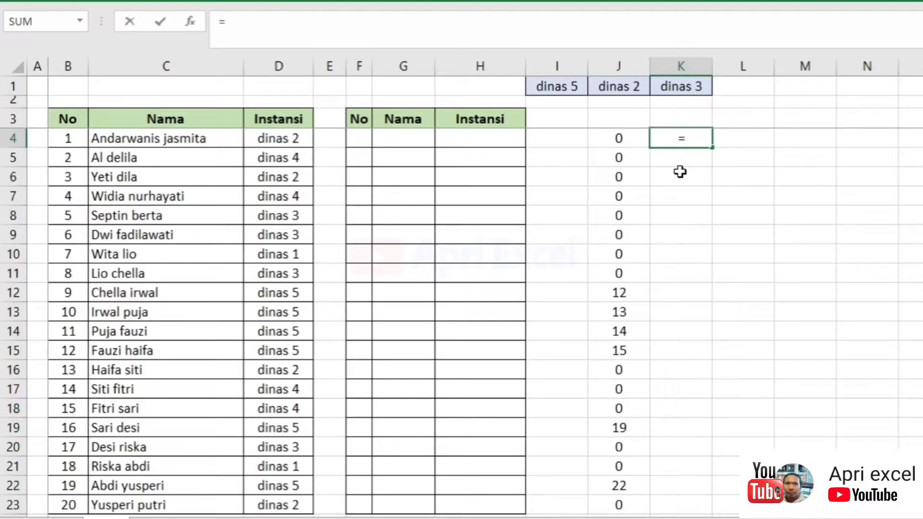
pyautogui.write('small(')
pyautogui.moveTo(619, 139); pyautogui.dragTo(618, 502)
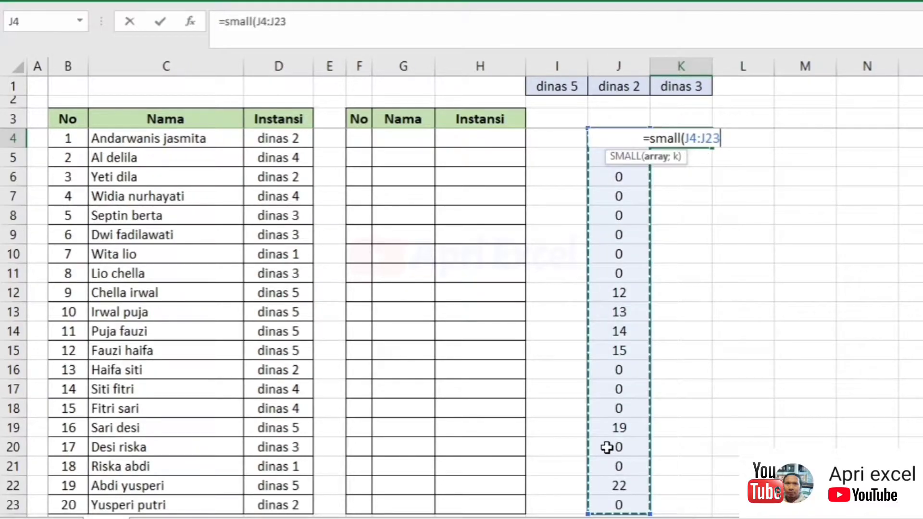
pyautogui.press('F4')
pyautogui.write(';row(')
pyautogui.click(726, 83)
pyautogui.write(')')
pyautogui.press('Return')
pyautogui.click(706, 142)
pyautogui.moveTo(712, 148); pyautogui.dragTo(736, 510)
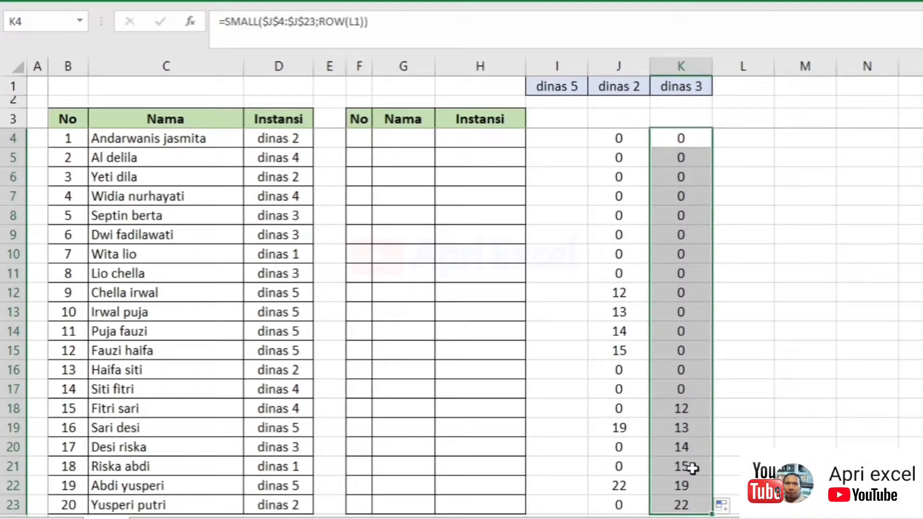
# Overwrite K4 with 12 and K5 with 13 to illustrate the row numbers wanted at the head of the list.
pyautogui.click(696, 411)
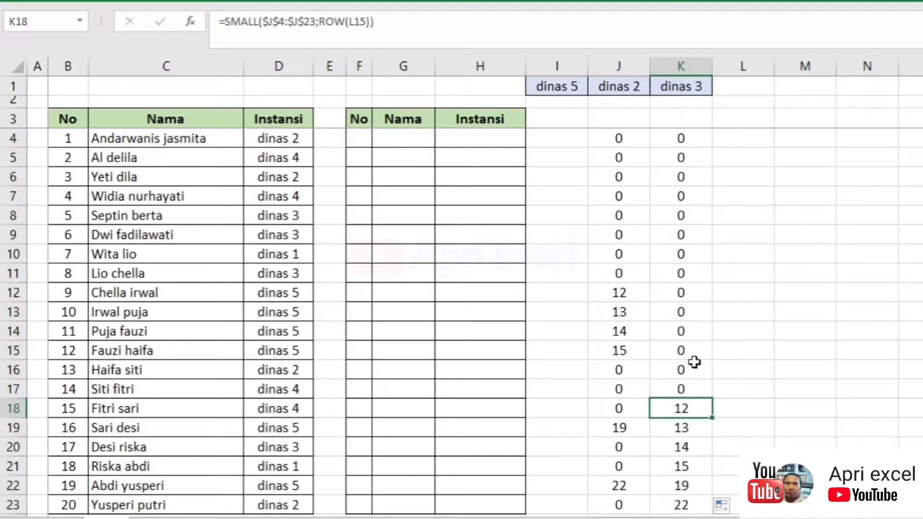
pyautogui.click(707, 138)
pyautogui.write('12')
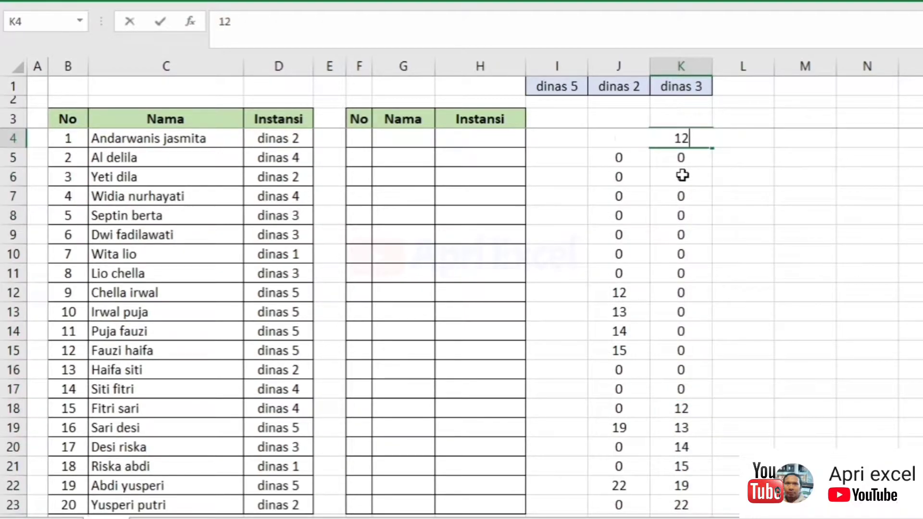
pyautogui.press('Return')
pyautogui.write('13')
pyautogui.press('Return')
# Clear the trial contents of K4:K23.
pyautogui.moveTo(678, 140); pyautogui.dragTo(689, 510)
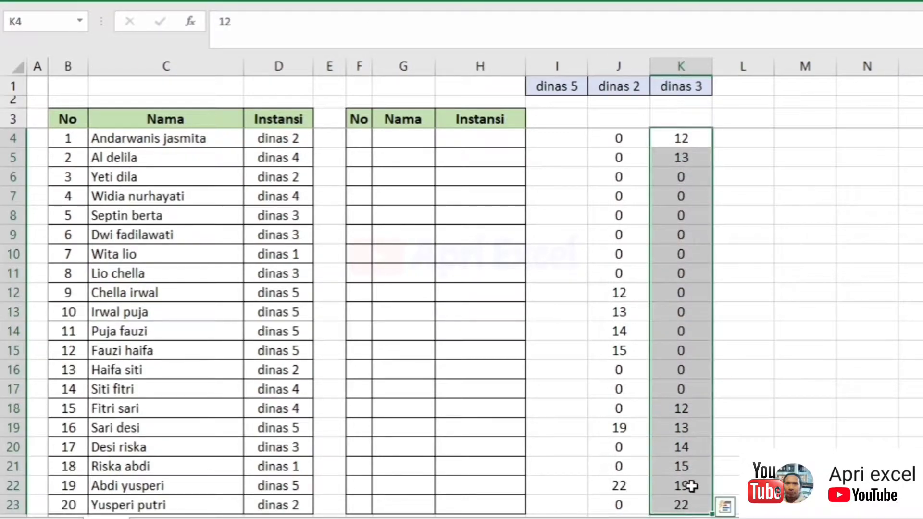
pyautogui.press('Delete')
pyautogui.click(620, 147)
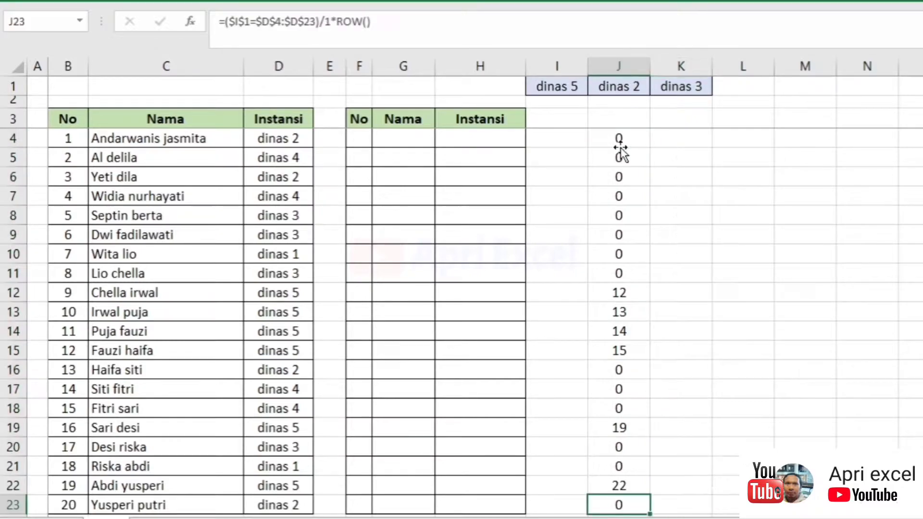
# Replace the divisor 1 in J4 with the criteria comparison, making =($I$1=$D$4:$D$23)/($I$1=$D$4:$D$23)*ROW(), and fill it down to J23.
pyautogui.doubleClick(619, 144)
pyautogui.moveTo(647, 138); pyautogui.dragTo(536, 140)
pyautogui.hotkey('ctrl', 'c')
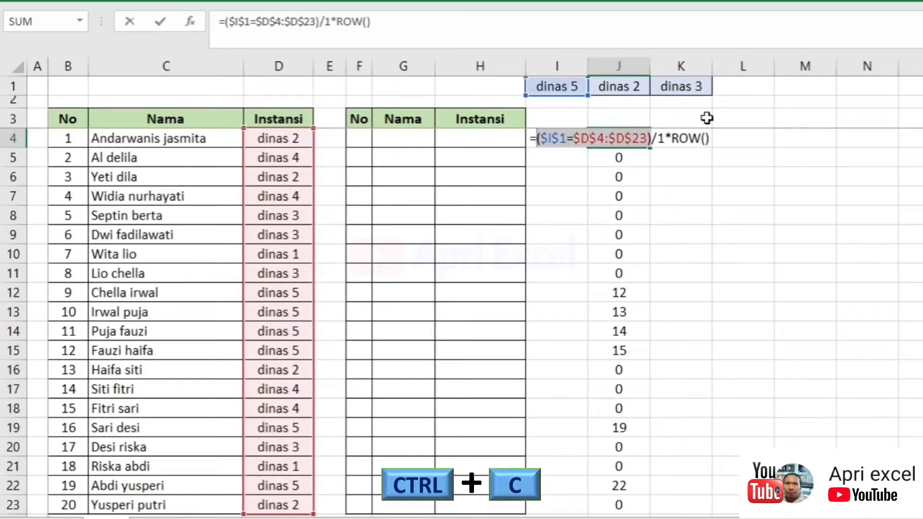
pyautogui.click(659, 137)
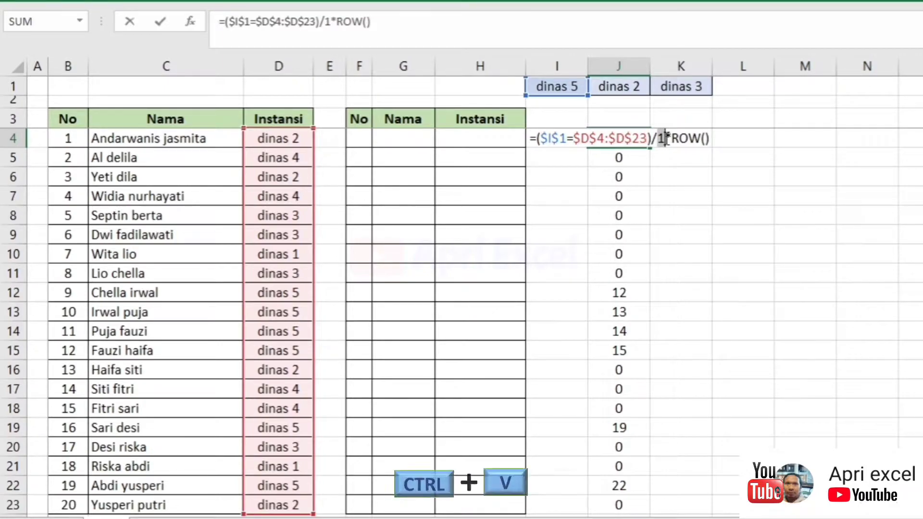
pyautogui.hotkey('ctrl', 'v')
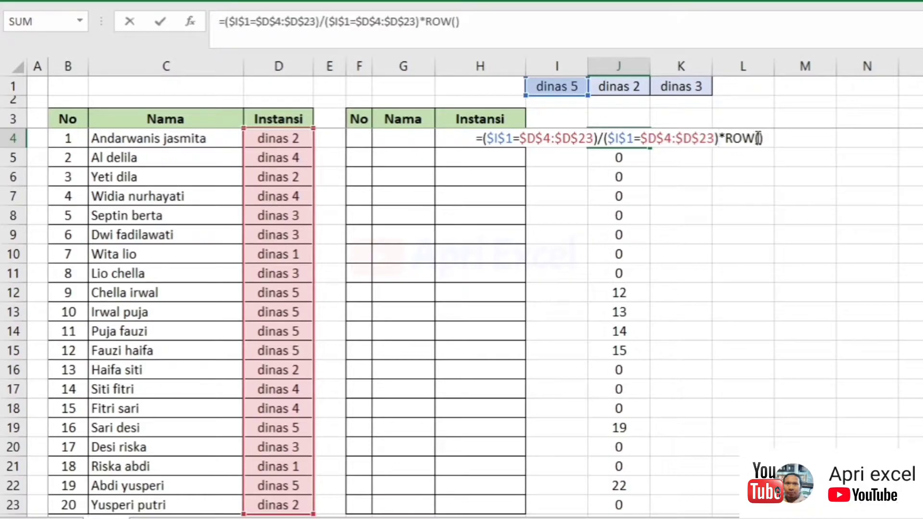
pyautogui.press('Return')
pyautogui.click(625, 139)
pyautogui.moveTo(649, 147); pyautogui.dragTo(678, 505)
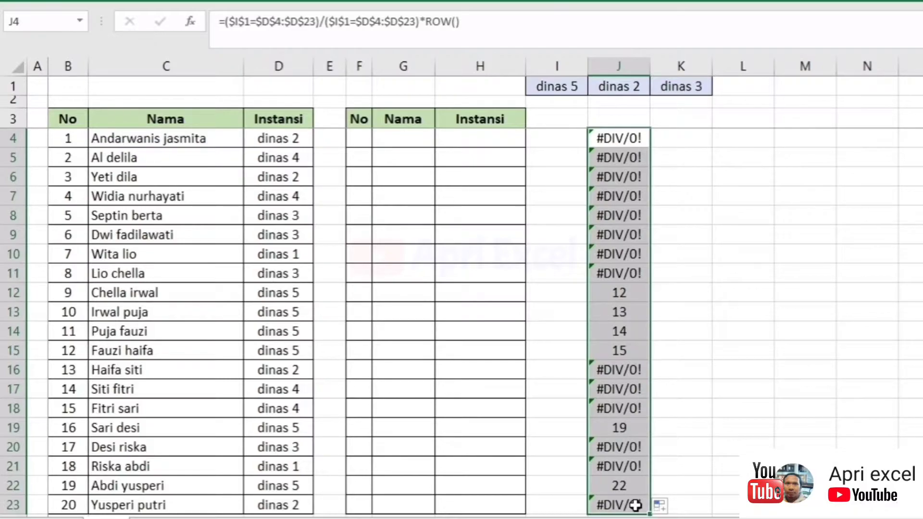
# Begin an AGGREGATE formula in K4 using function number 15 (SMALL).
pyautogui.click(703, 136)
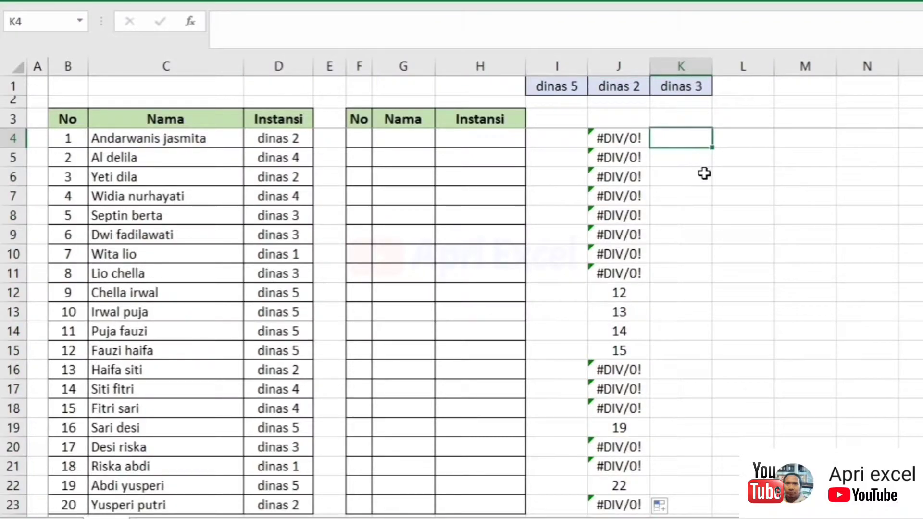
pyautogui.write('=aggr')
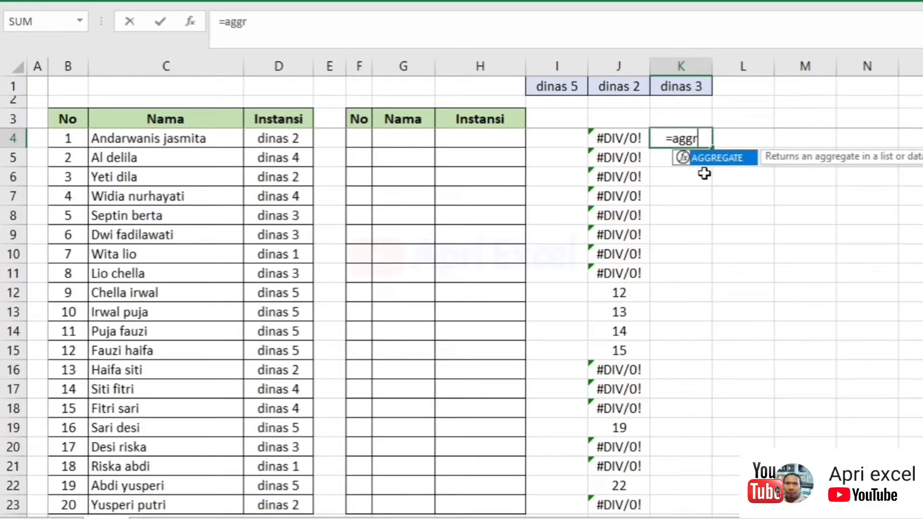
pyautogui.write('egate(')
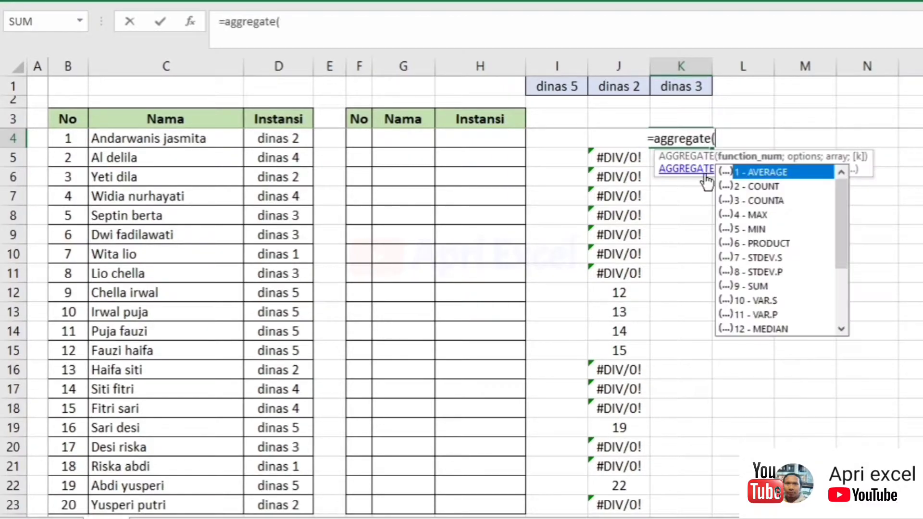
pyautogui.click(747, 157)
pyautogui.moveTo(844, 195); pyautogui.dragTo(846, 245)
pyautogui.click(758, 274)
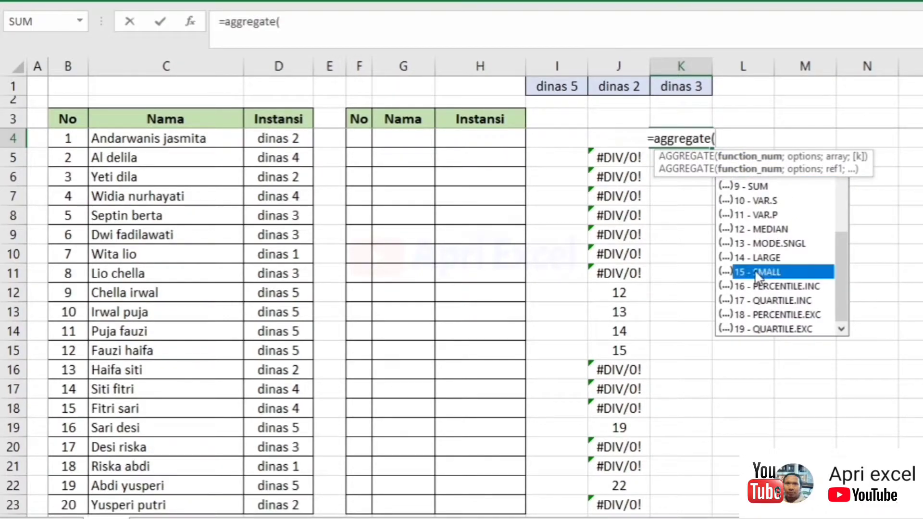
pyautogui.doubleClick(759, 273)
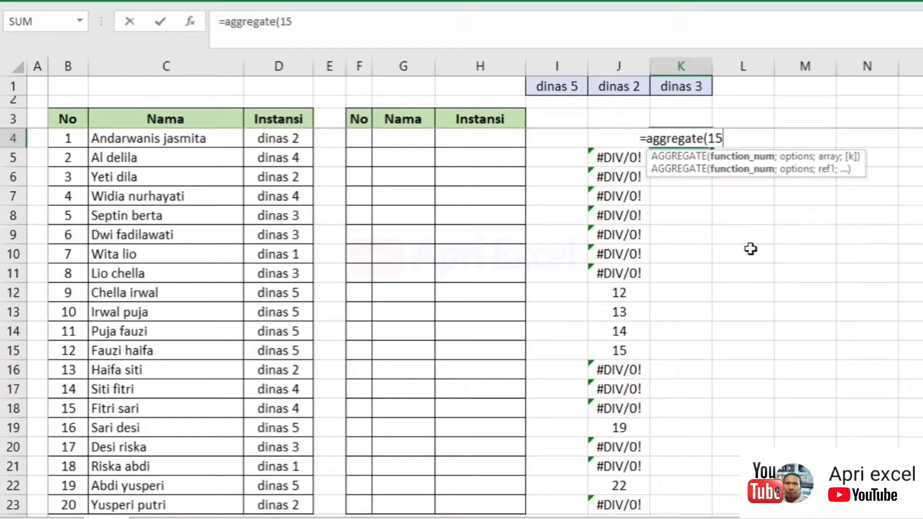
# Set the options argument of the K4 AGGREGATE formula to 6 (Ignore error values).
pyautogui.write(';')
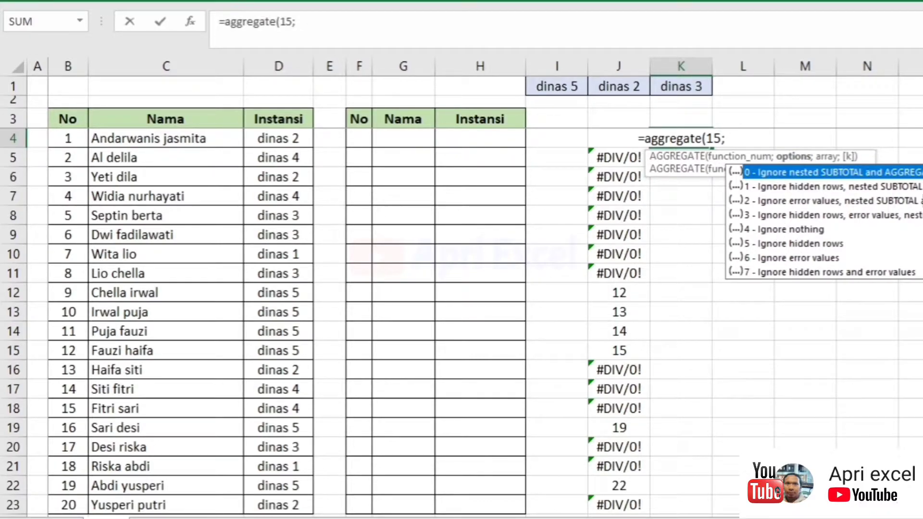
pyautogui.click(828, 258)
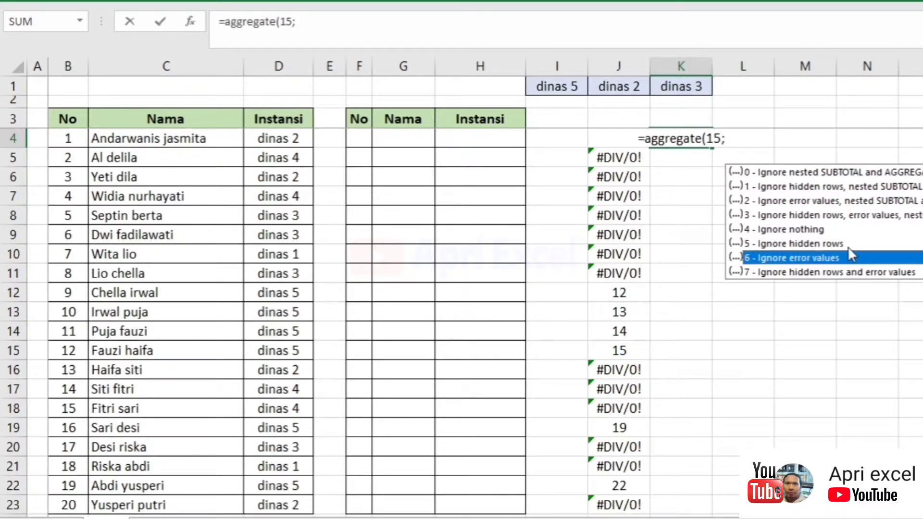
pyautogui.click(783, 205)
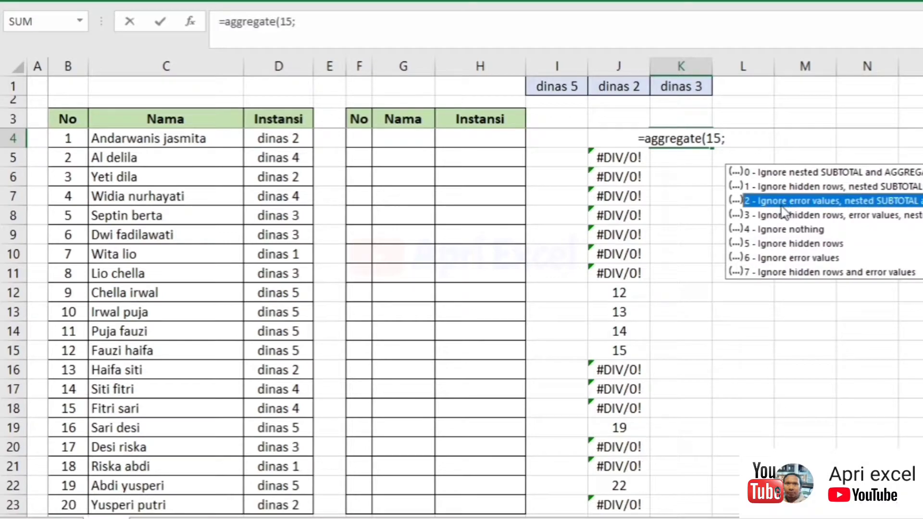
pyautogui.click(786, 262)
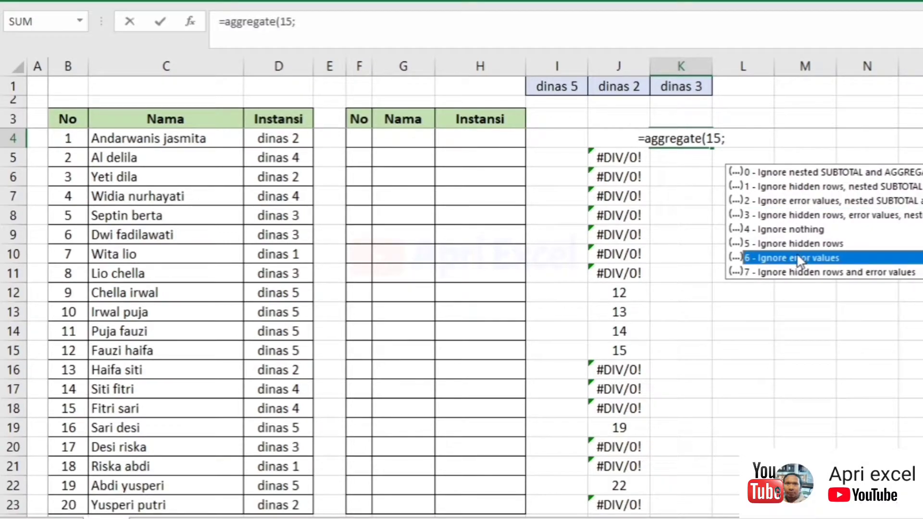
pyautogui.doubleClick(797, 255)
pyautogui.write(';')
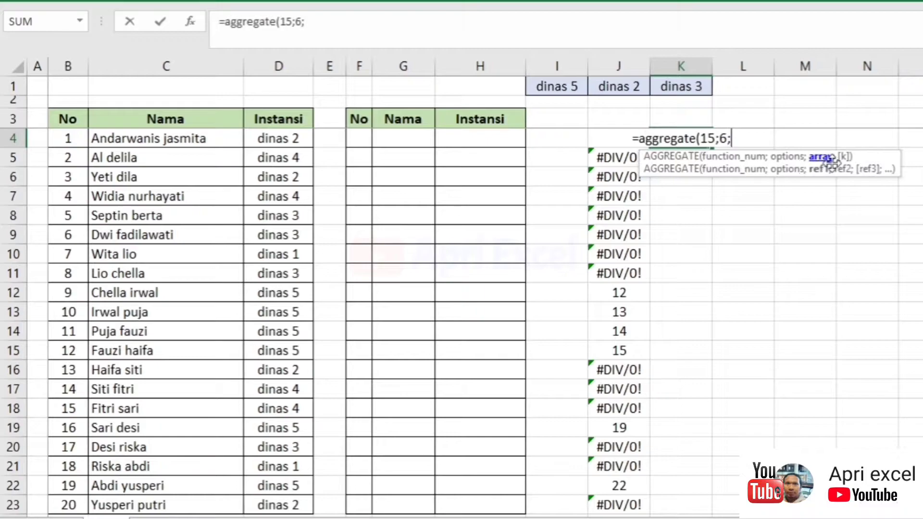
# Complete K4 as =AGGREGATE(15;6;$J$5:$J$23;ROW(L1)) and fill it down to K22.
pyautogui.moveTo(617, 155); pyautogui.dragTo(612, 472)
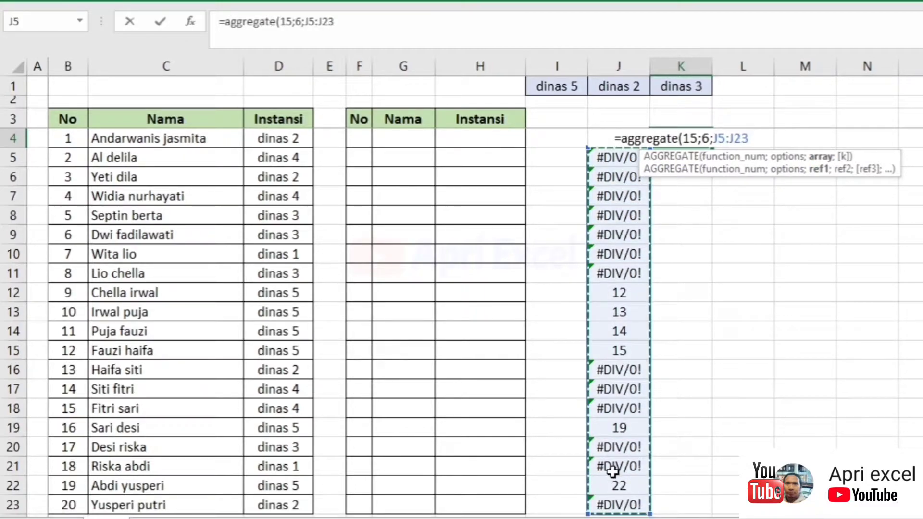
pyautogui.press('F4')
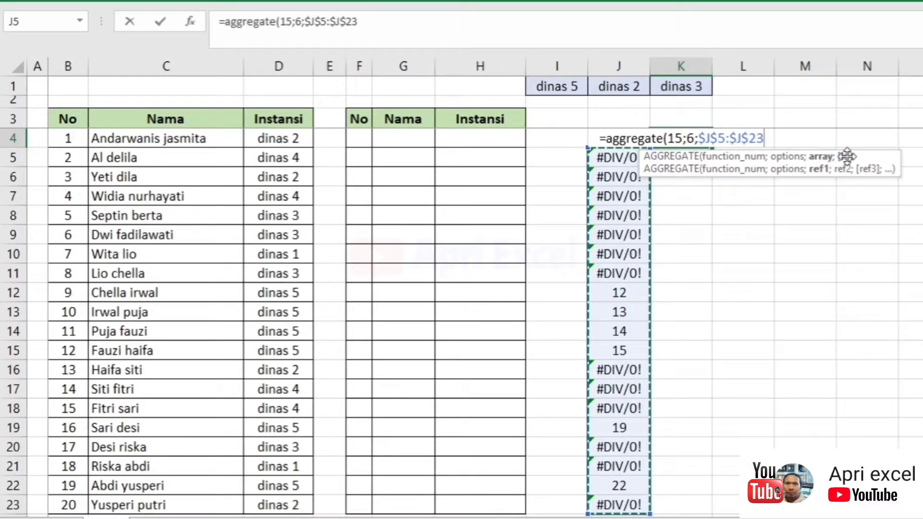
pyautogui.write(';')
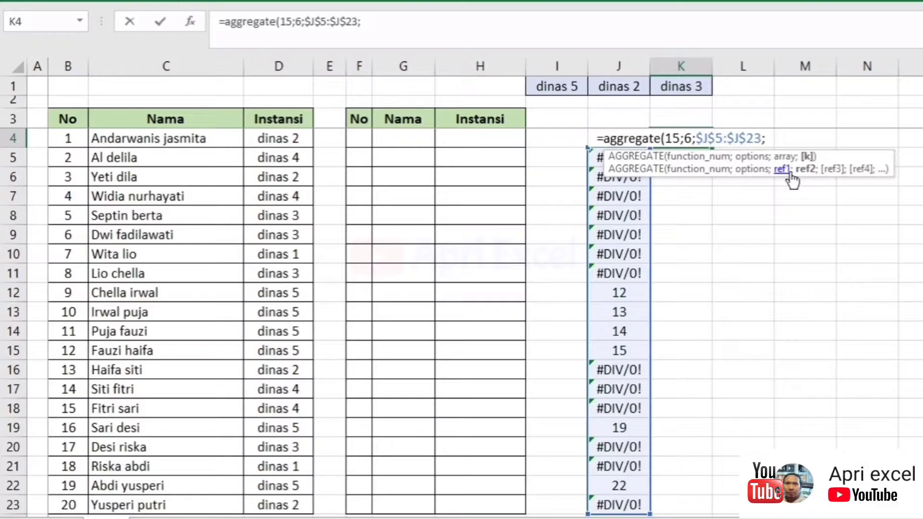
pyautogui.write('ow(')
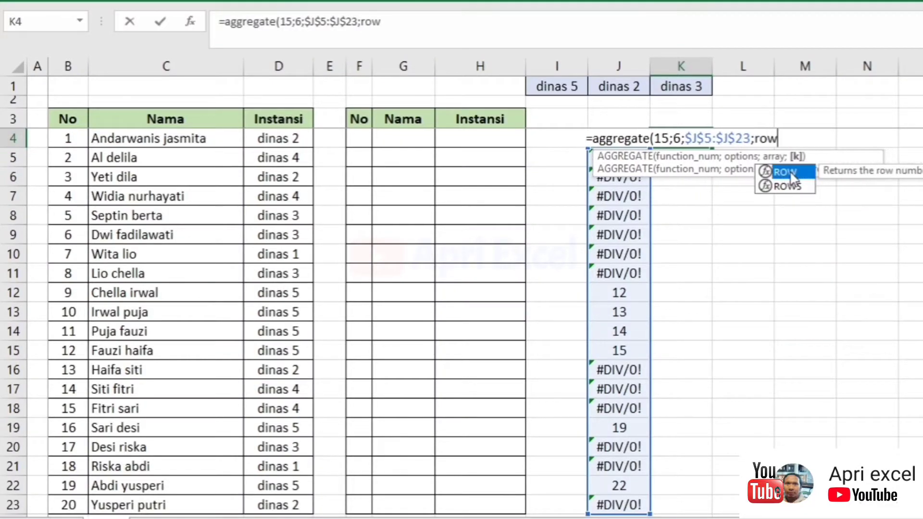
pyautogui.click(763, 90)
pyautogui.write(')')
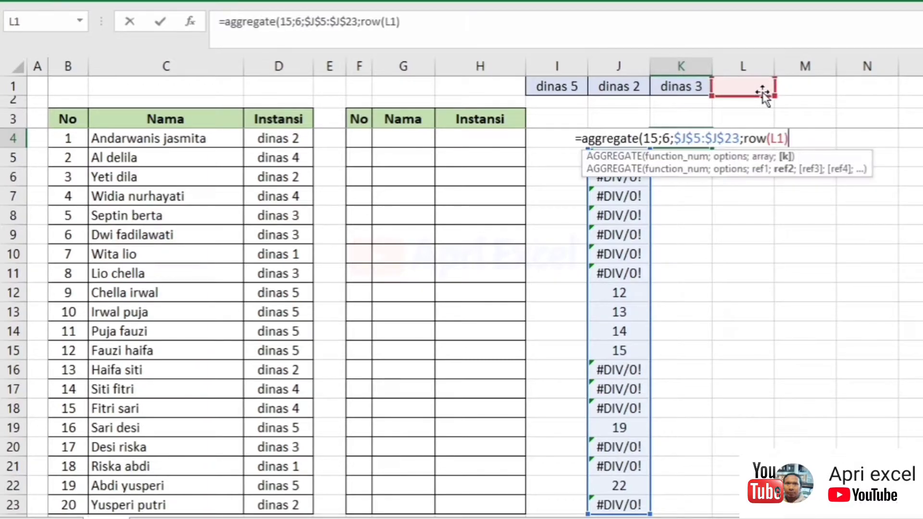
pyautogui.press('Return')
pyautogui.click(698, 139)
pyautogui.moveTo(711, 147); pyautogui.dragTo(711, 486)
pyautogui.moveTo(686, 140); pyautogui.dragTo(682, 208)
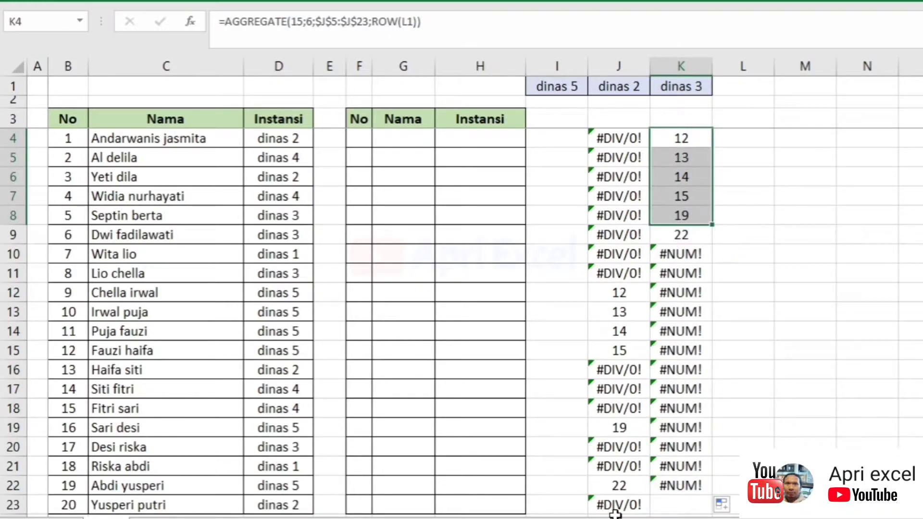
# Wrap the K4 AGGREGATE formula in INDEX, with the absolute range $D$1:$D$23 as the array argument.
pyautogui.click(679, 139)
pyautogui.doubleClick(678, 139)
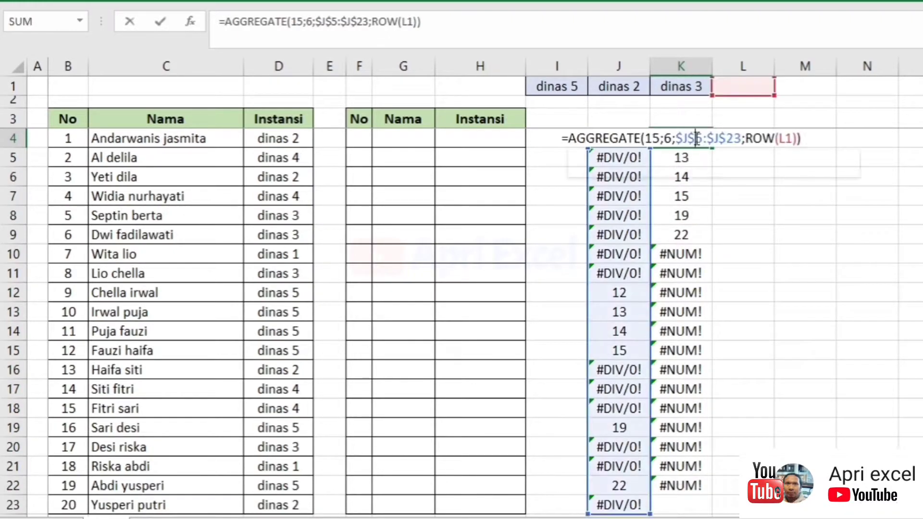
pyautogui.click(572, 138)
pyautogui.write('index')
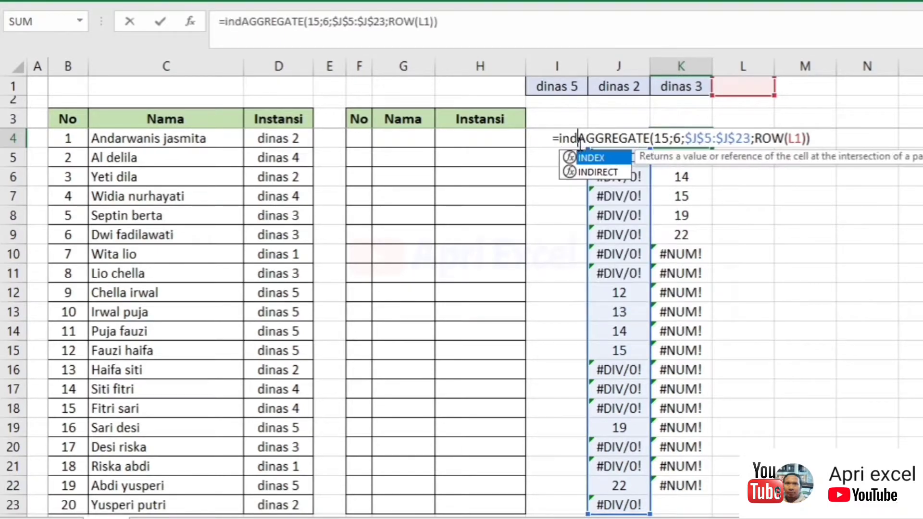
pyautogui.write('(')
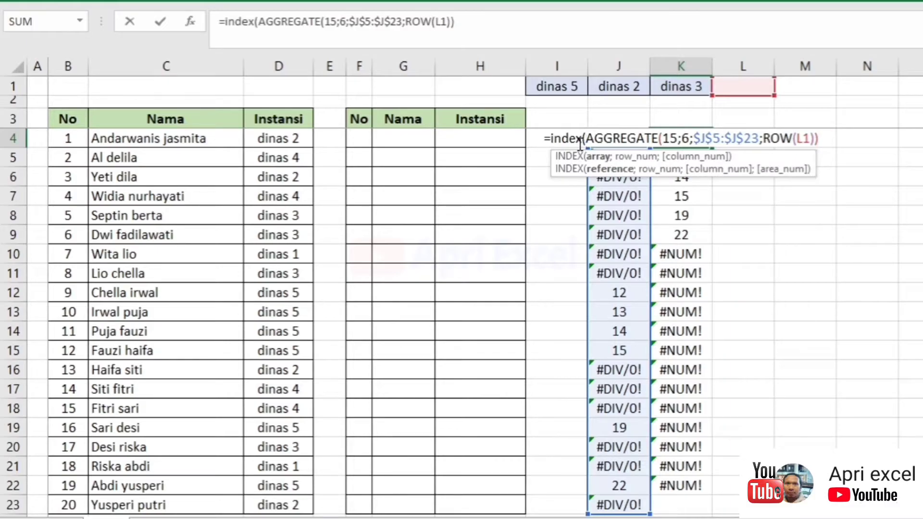
pyautogui.moveTo(290, 83); pyautogui.dragTo(295, 500)
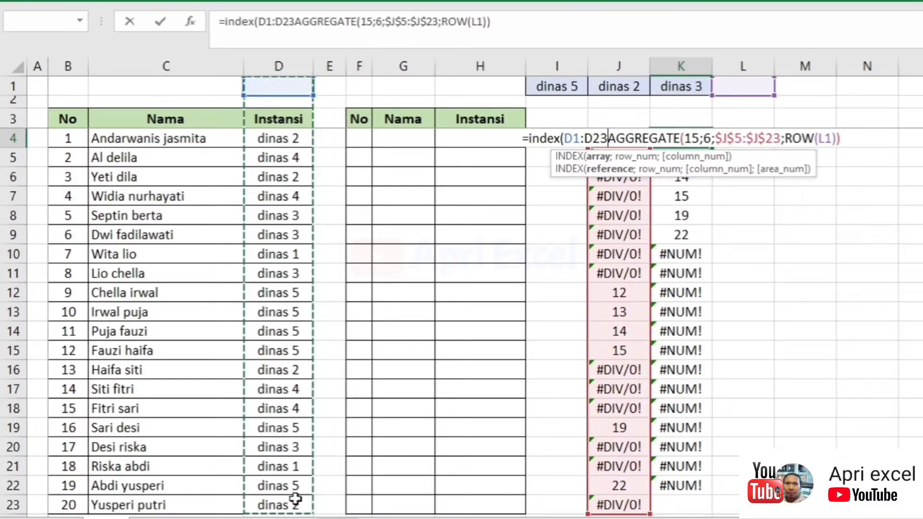
pyautogui.press('F4')
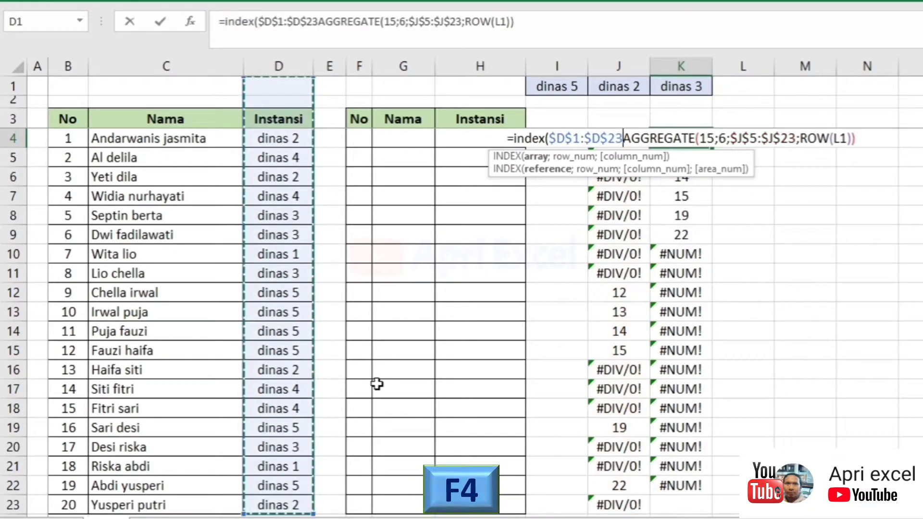
pyautogui.write(';')
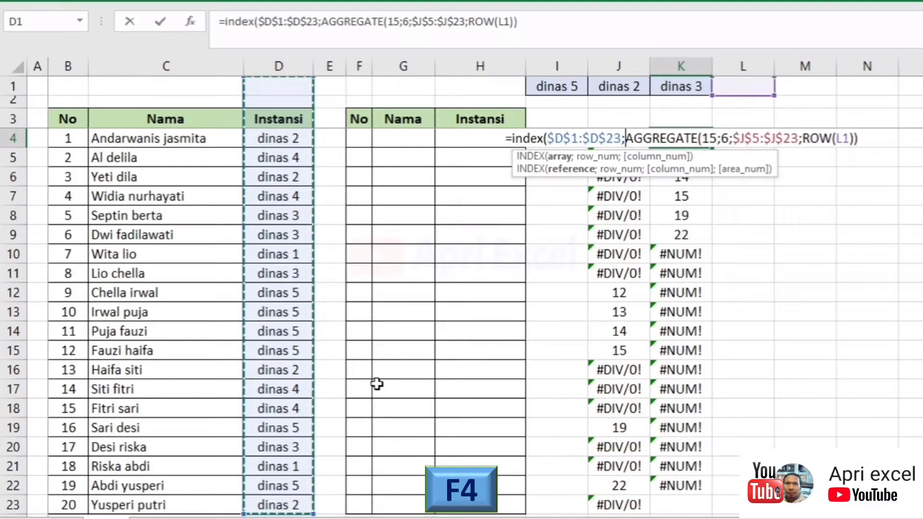
# Check the array and row_num arguments, close the K4 INDEX formula and fill it down to K23.
pyautogui.click(567, 158)
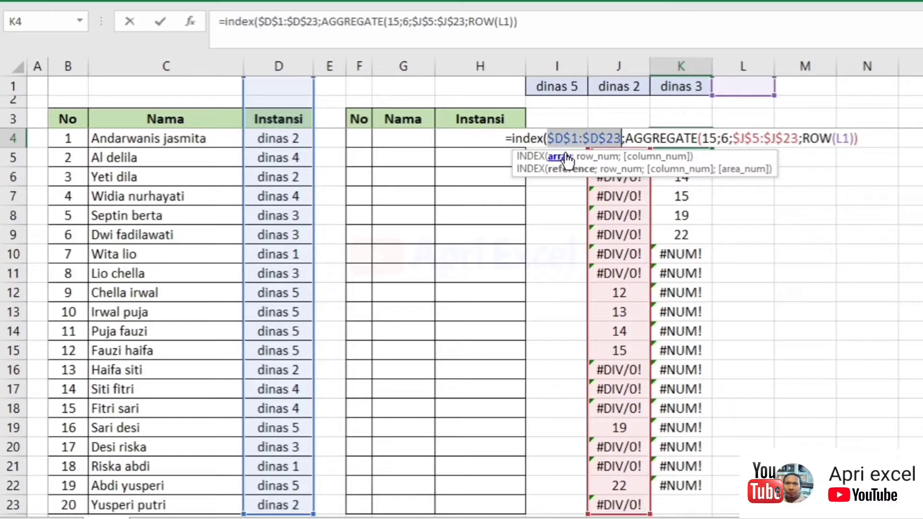
pyautogui.click(594, 158)
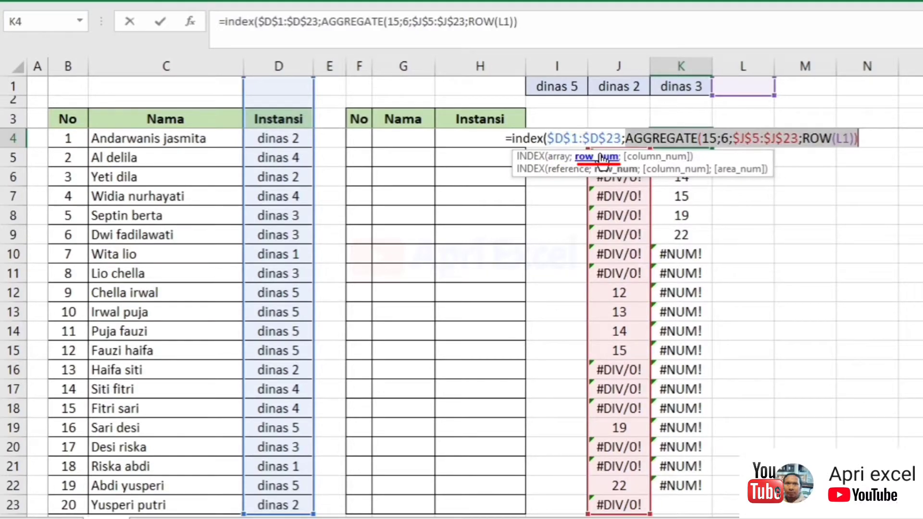
pyautogui.click(876, 139)
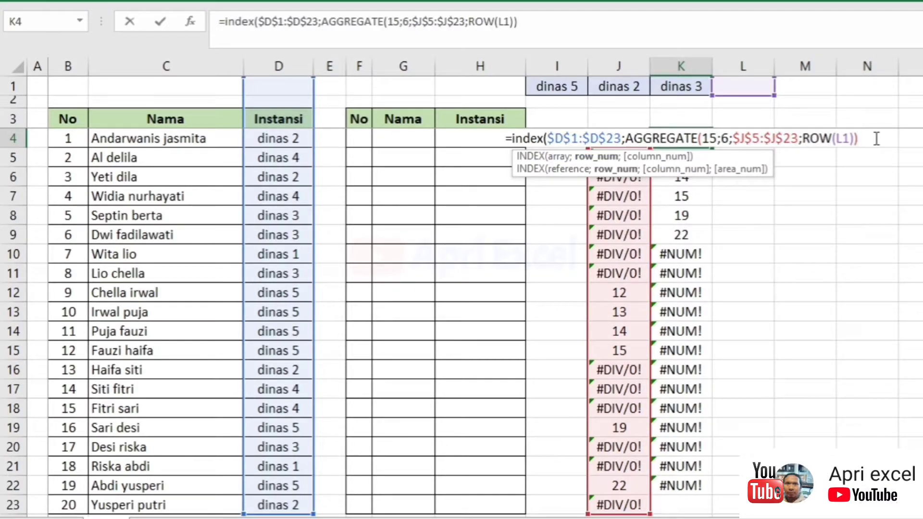
pyautogui.write(')')
pyautogui.press('Return')
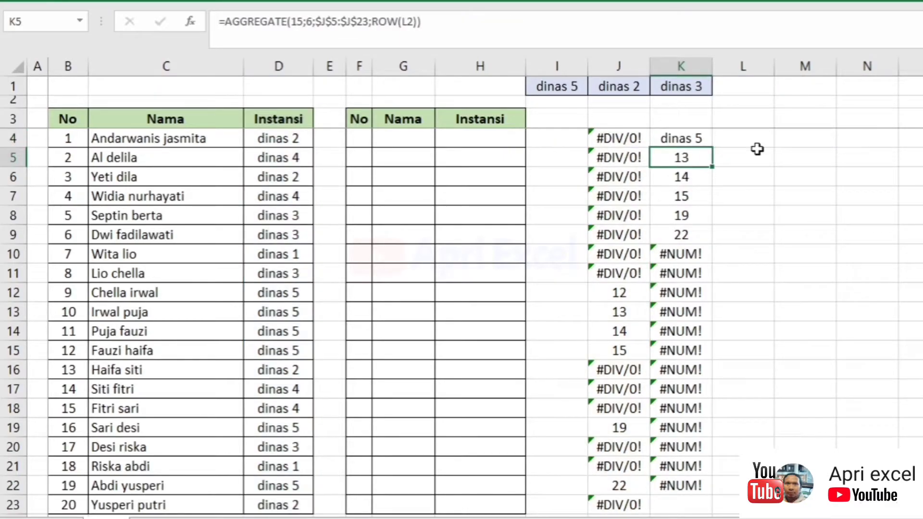
pyautogui.click(703, 138)
pyautogui.moveTo(714, 151); pyautogui.dragTo(678, 510)
pyautogui.moveTo(690, 140); pyautogui.dragTo(701, 232)
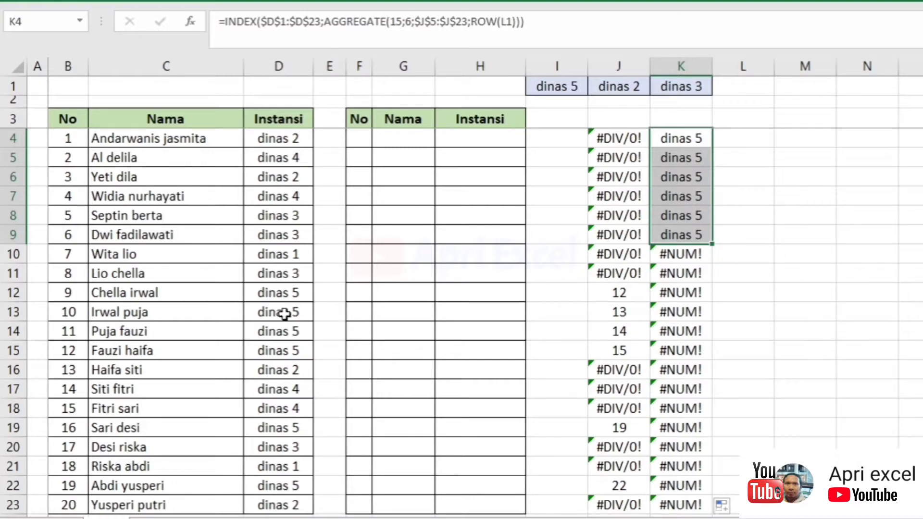
# Test the extraction by switching the criterion in I1 first to dinas 2 and finally to dinas 4.
pyautogui.click(572, 89)
pyautogui.click(595, 87)
pyautogui.click(574, 117)
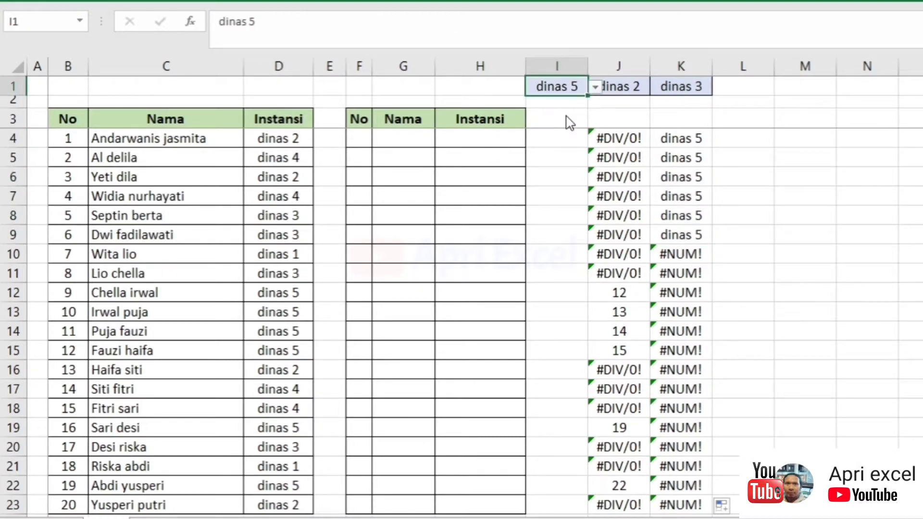
pyautogui.click(671, 189)
pyautogui.click(679, 152)
pyautogui.click(575, 86)
pyautogui.click(595, 87)
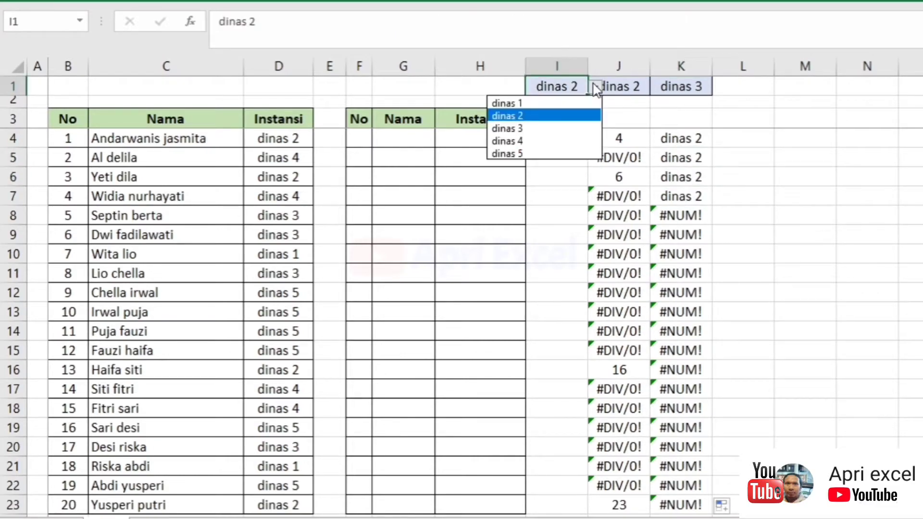
pyautogui.click(571, 140)
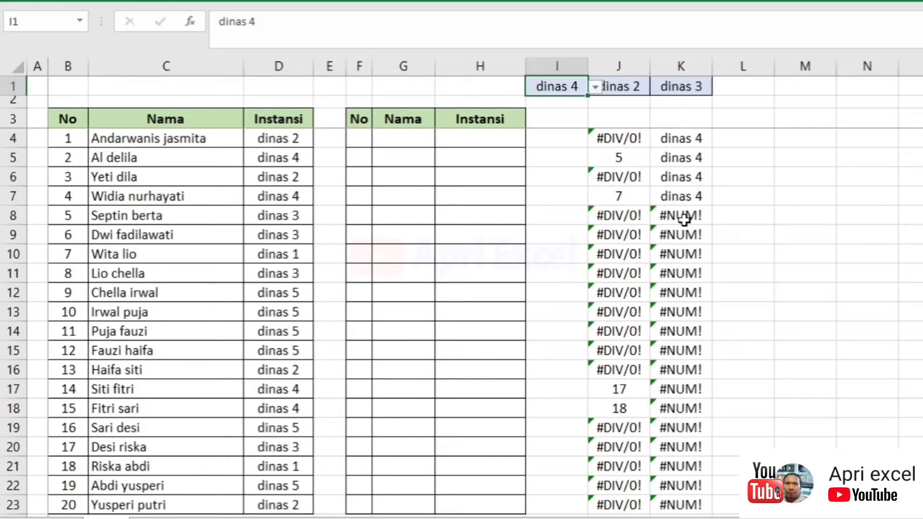
pyautogui.click(688, 136)
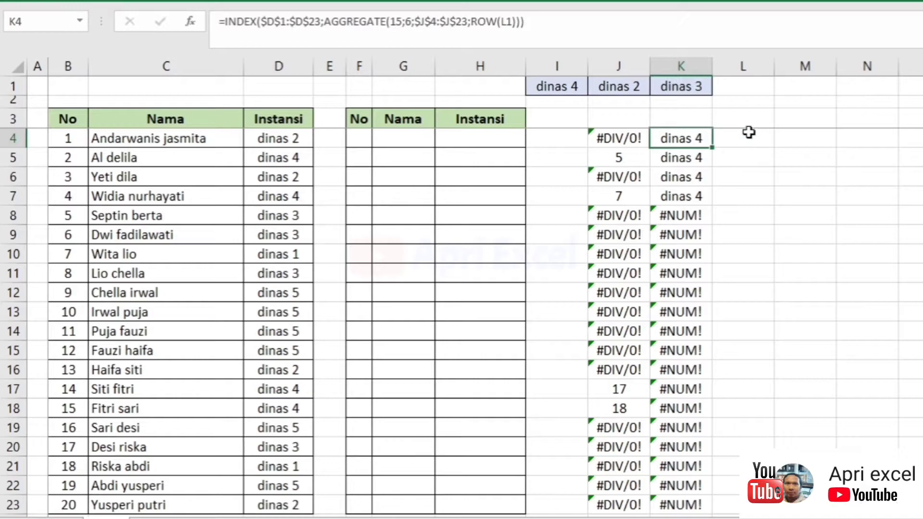
# Clear the helper formulas from J4:K23.
pyautogui.moveTo(581, 89); pyautogui.dragTo(696, 82)
pyautogui.moveTo(625, 139); pyautogui.dragTo(688, 509)
pyautogui.press('Delete')
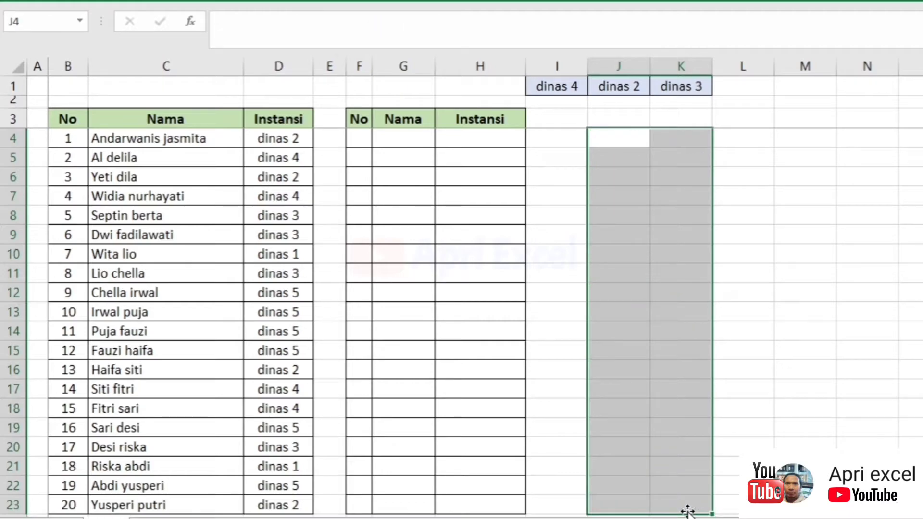
# Start the H4 formula with the bracketed absolute comparison =($I$1:$K$1=$D$4:$D$23).
pyautogui.click(467, 144)
pyautogui.write('=')
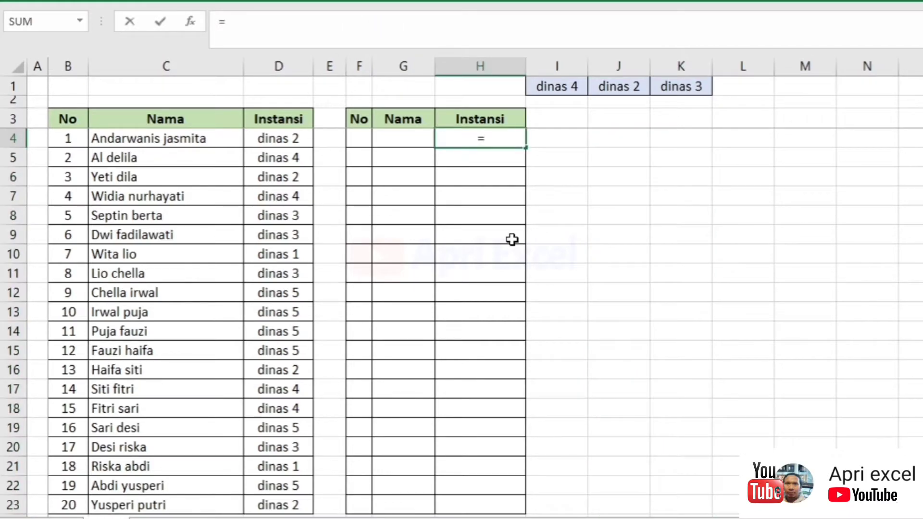
pyautogui.moveTo(556, 89); pyautogui.dragTo(681, 87)
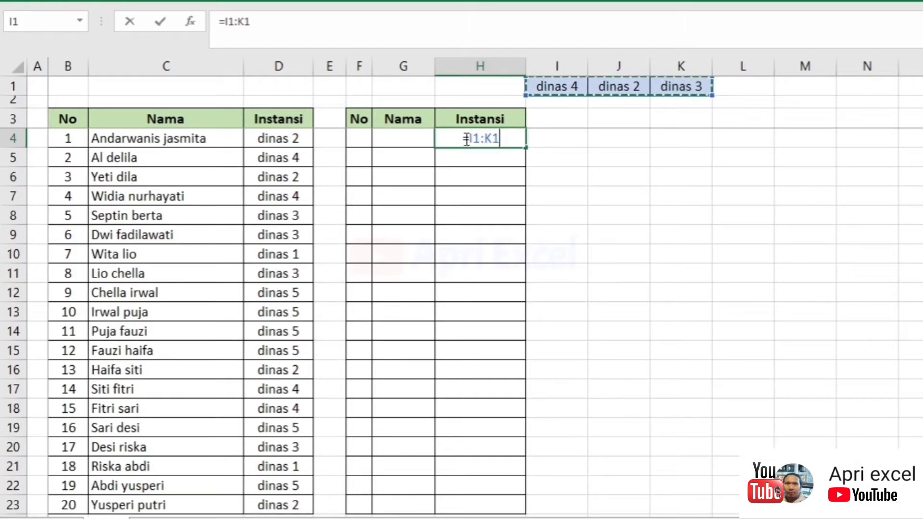
pyautogui.press('F4')
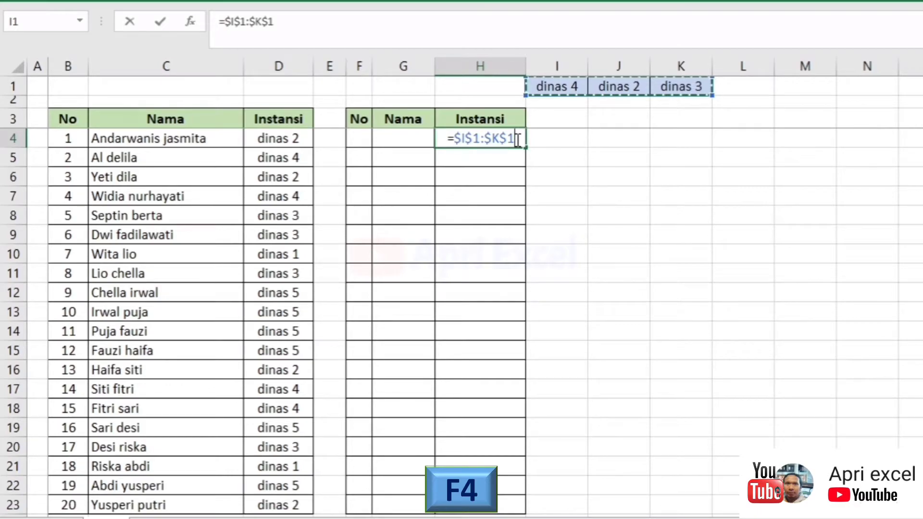
pyautogui.write('=')
pyautogui.moveTo(288, 143); pyautogui.dragTo(275, 503)
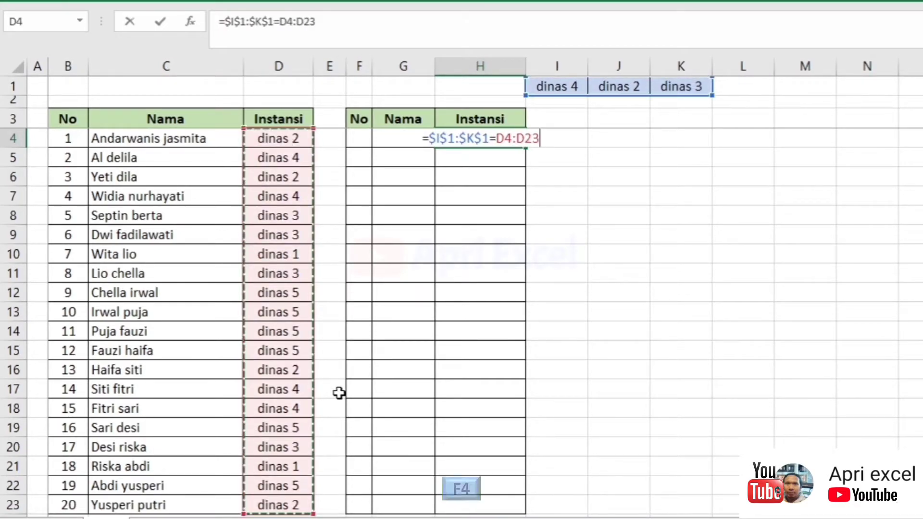
pyautogui.press('F4')
pyautogui.click(425, 144)
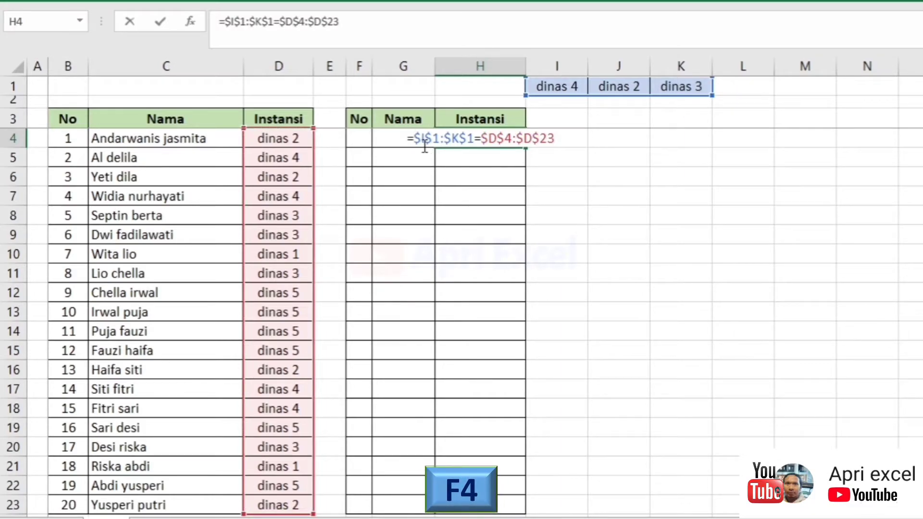
pyautogui.write('(')
pyautogui.write(')')
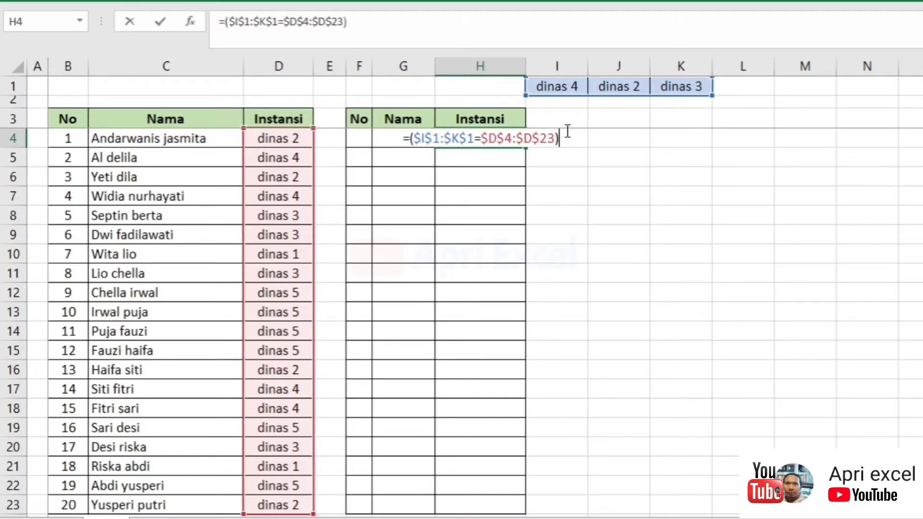
# Extend the H4 formula by dividing the bracketed comparison by a copy of itself and multiplying by ROW($D$4:$D$23).
pyautogui.write('/')
pyautogui.moveTo(557, 136); pyautogui.dragTo(406, 138)
pyautogui.hotkey('ctrl', 'c')
pyautogui.click(564, 140)
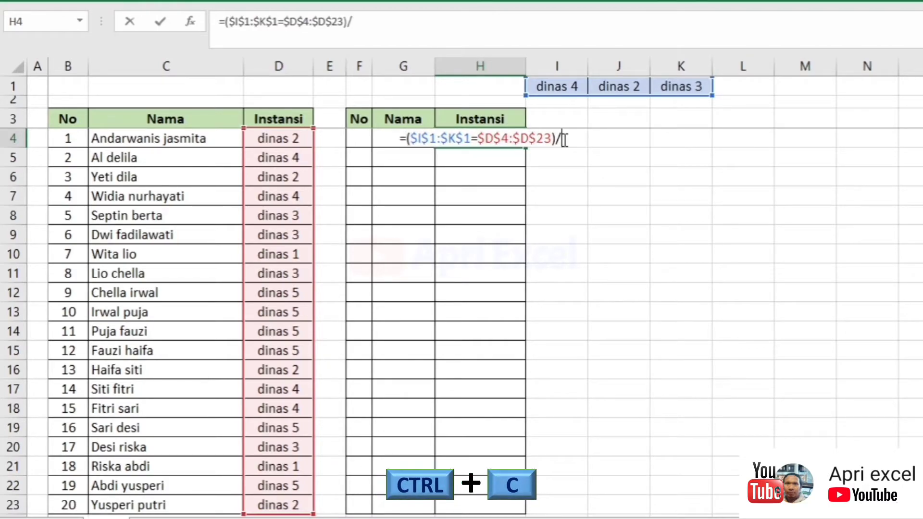
pyautogui.hotkey('ctrl', 'v')
pyautogui.write('*')
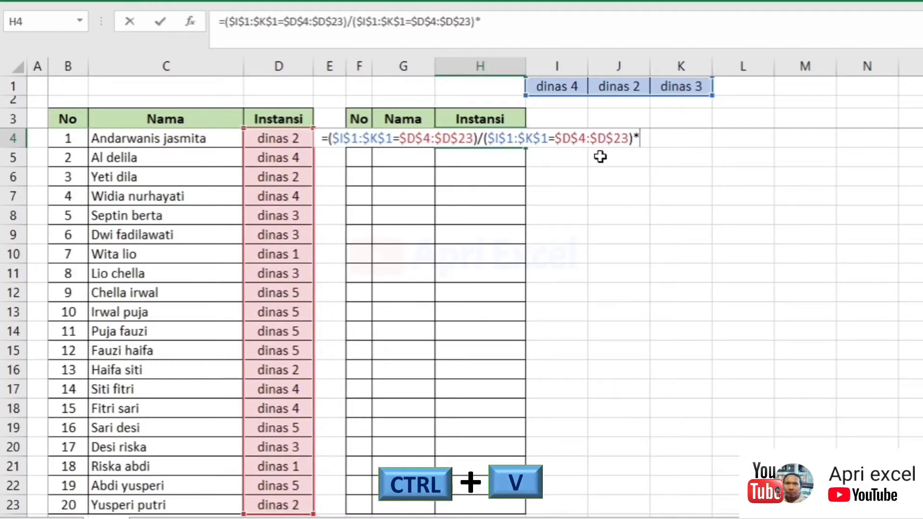
pyautogui.write('row(')
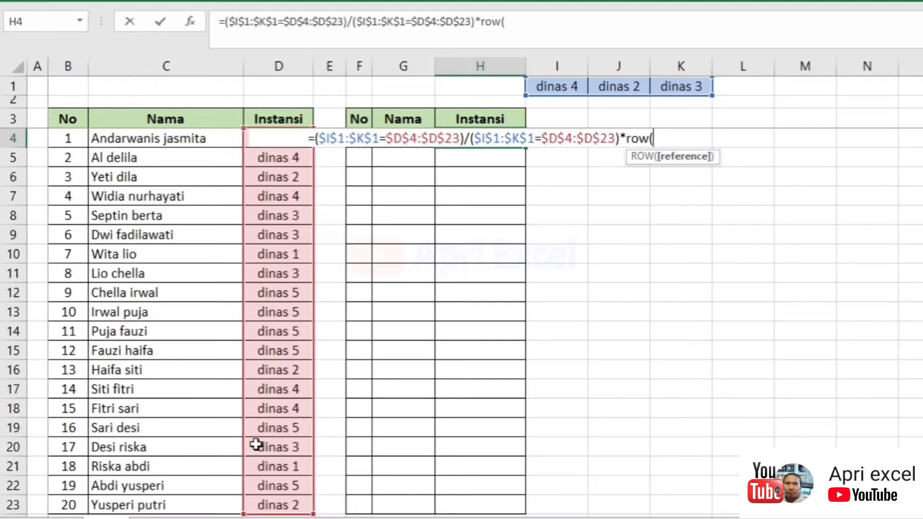
pyautogui.moveTo(274, 507); pyautogui.dragTo(315, 139)
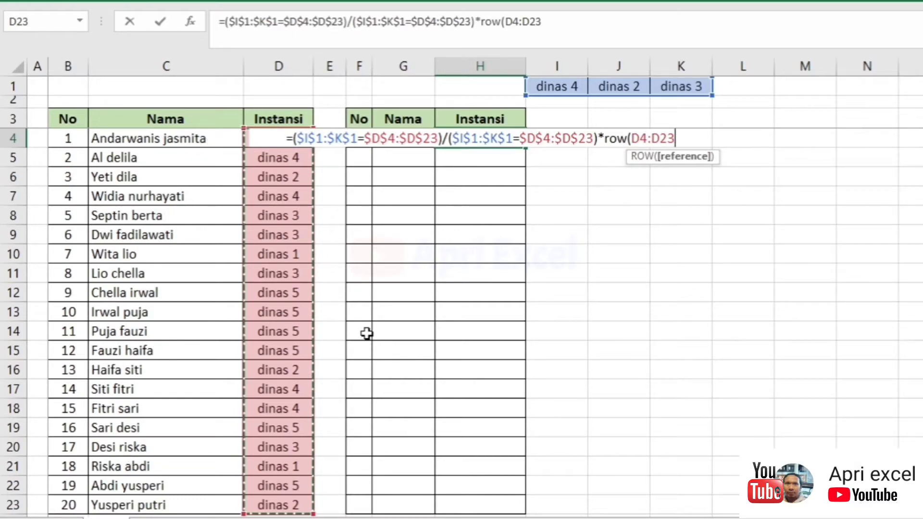
pyautogui.press('F4')
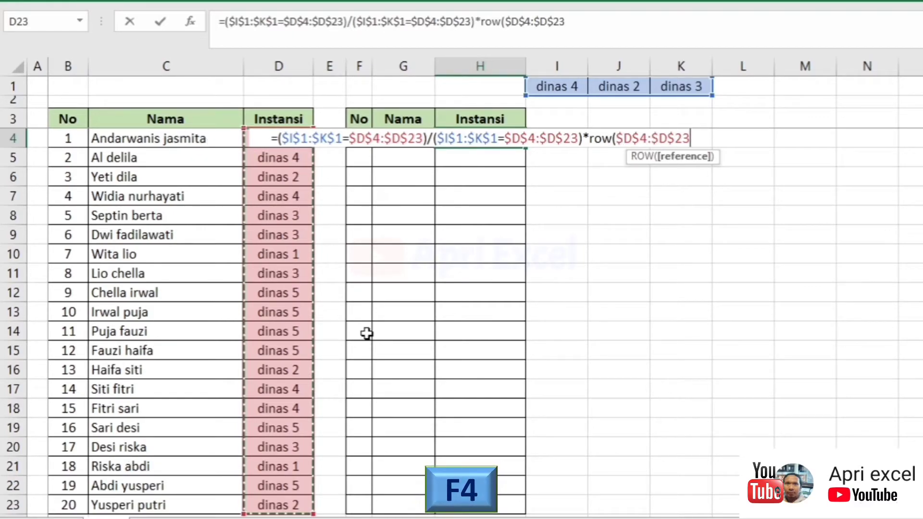
pyautogui.write(')')
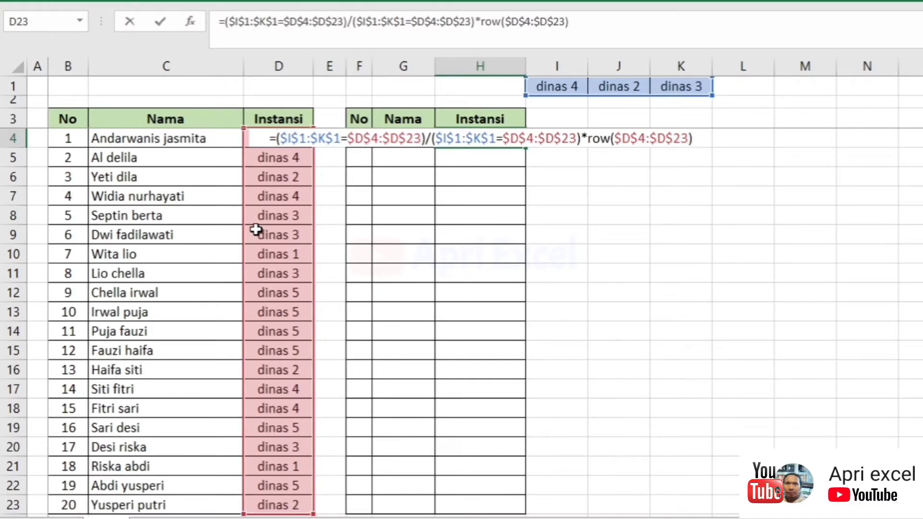
# Wrap the H4 expression in AGGREGATE, with function 15 (SMALL) and option 6 (Ignore error values).
pyautogui.write('aggregate')
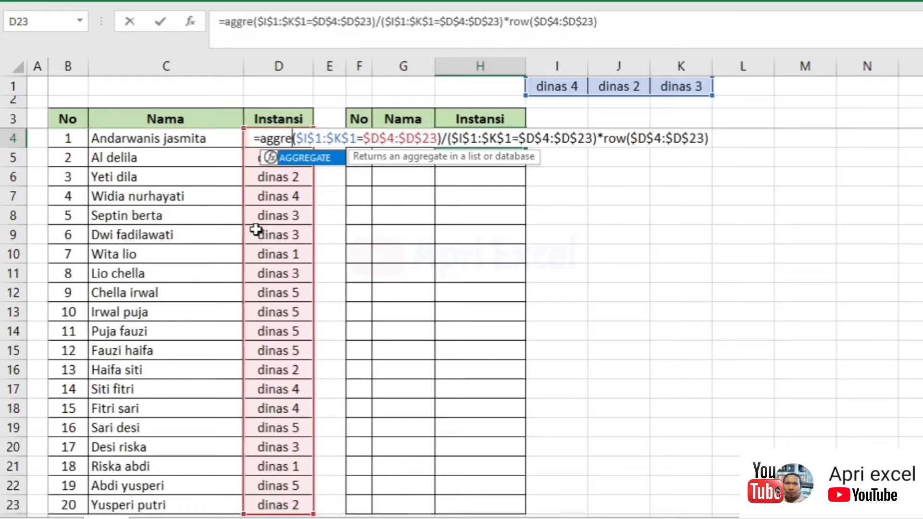
pyautogui.write('(')
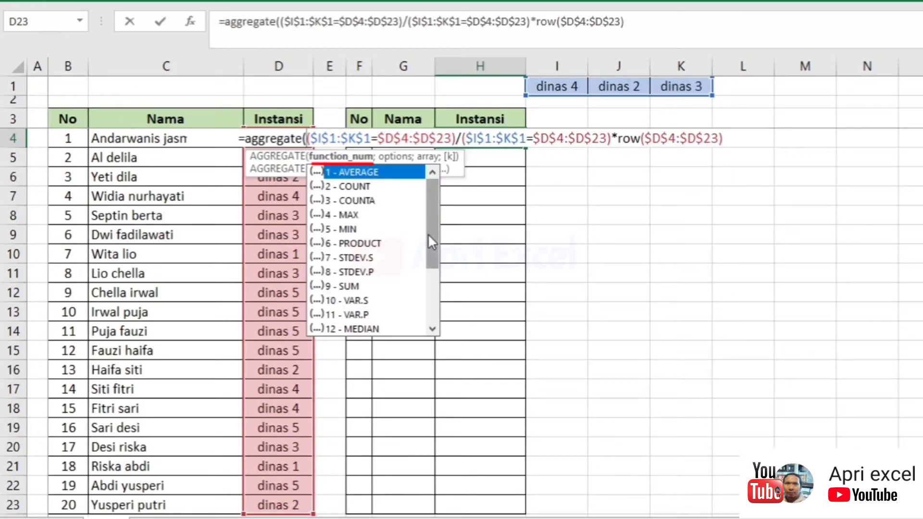
pyautogui.moveTo(430, 236); pyautogui.dragTo(440, 304)
pyautogui.click(355, 272)
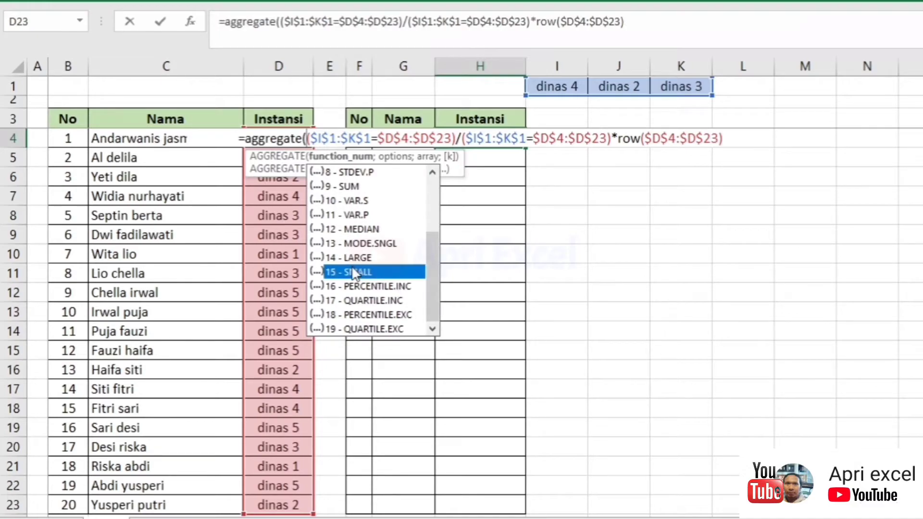
pyautogui.doubleClick(355, 273)
pyautogui.write(';')
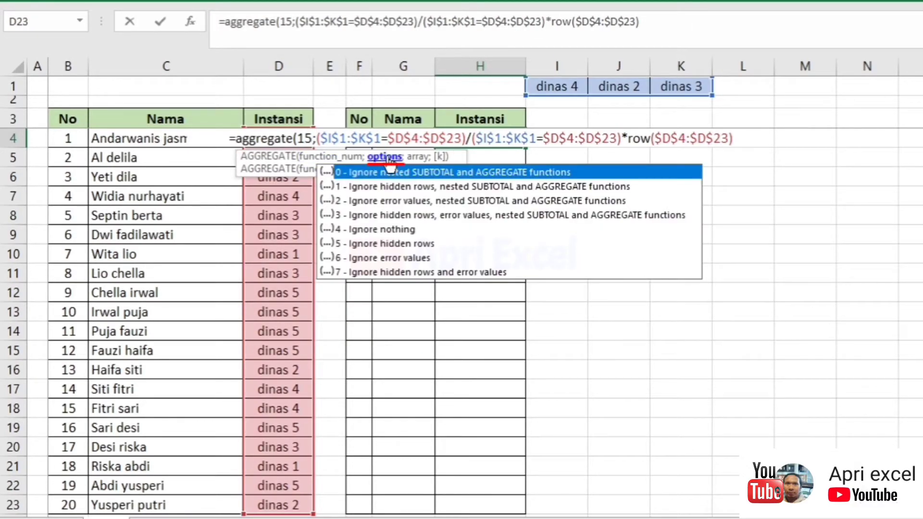
pyautogui.click(374, 258)
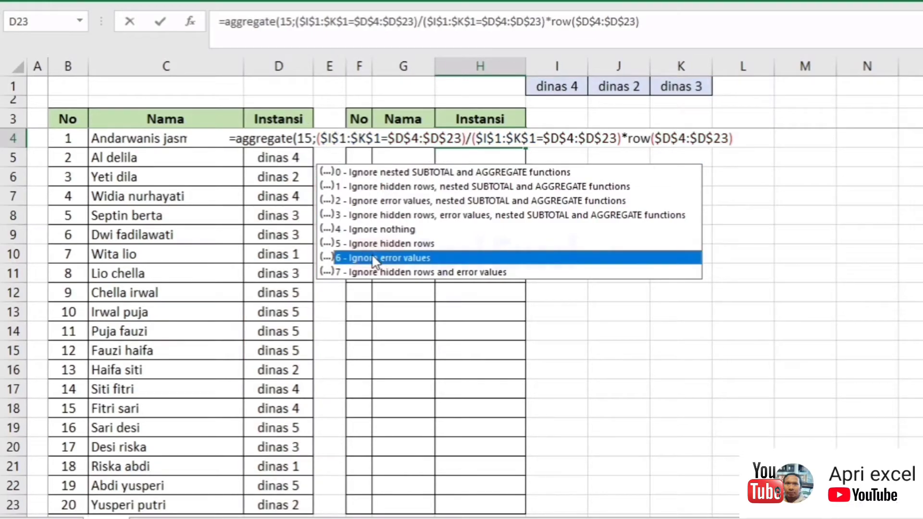
pyautogui.doubleClick(374, 260)
pyautogui.write(';6')
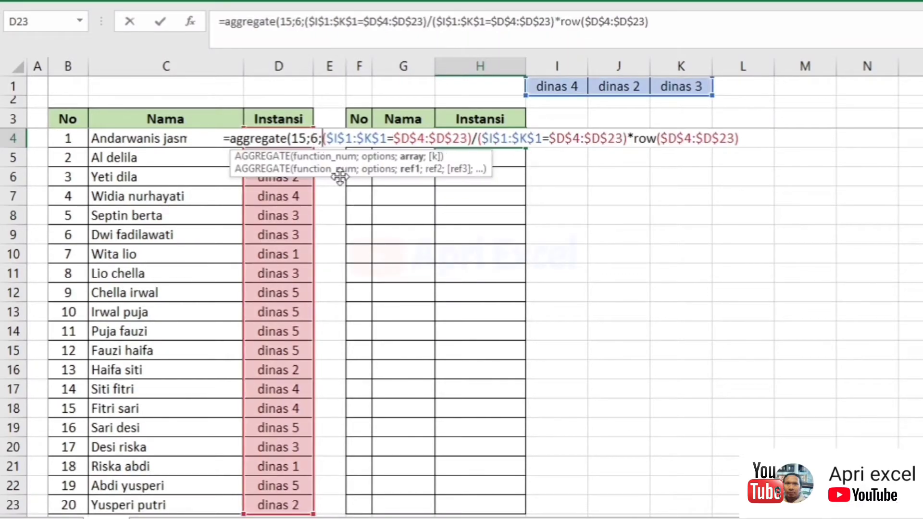
# Check the array argument of the H4 AGGREGATE formula, add ROW(A1) as the k argument and close the formula.
pyautogui.click(370, 156)
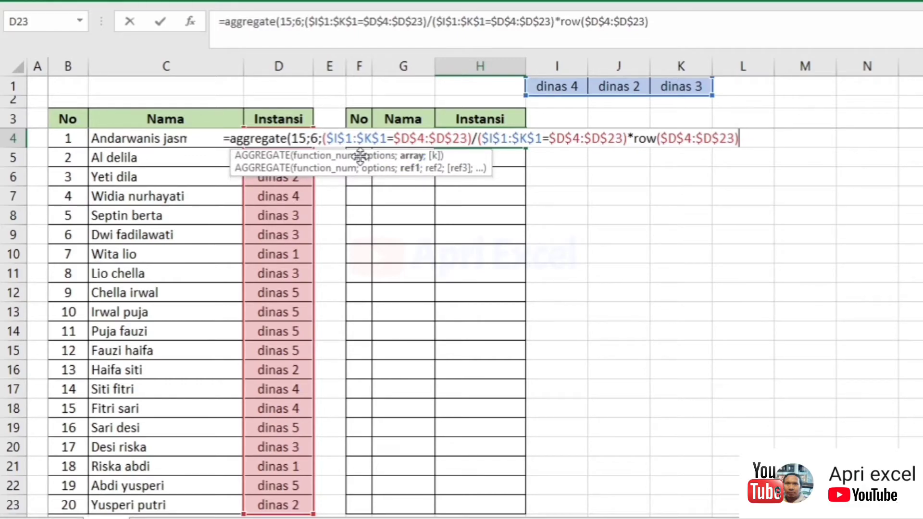
pyautogui.click(412, 168)
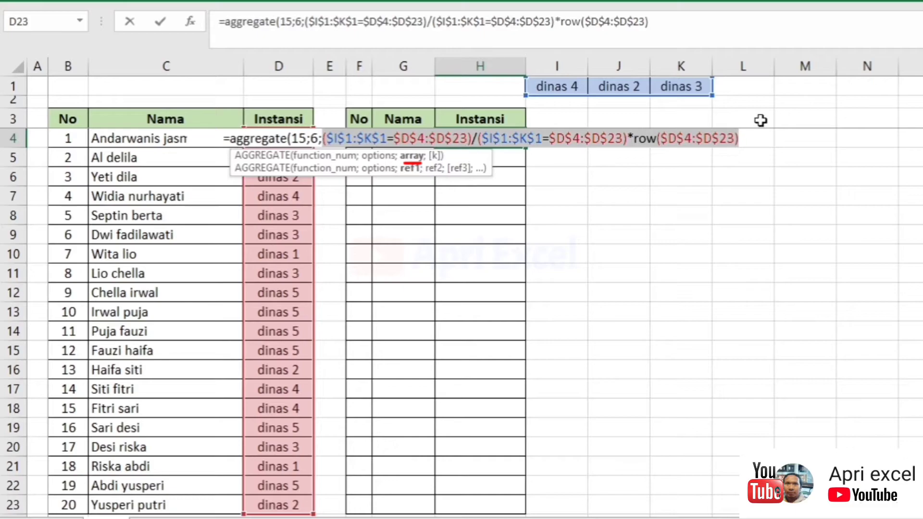
pyautogui.click(741, 138)
pyautogui.write(';')
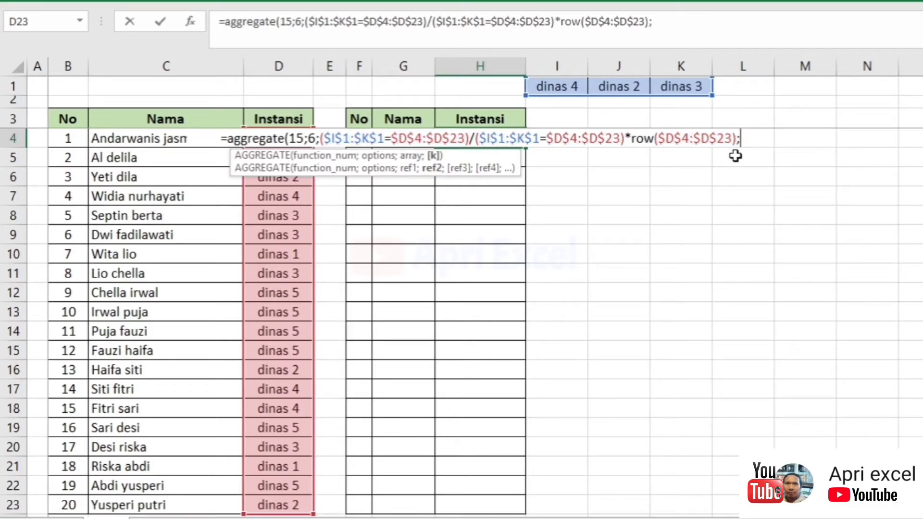
pyautogui.write('row(')
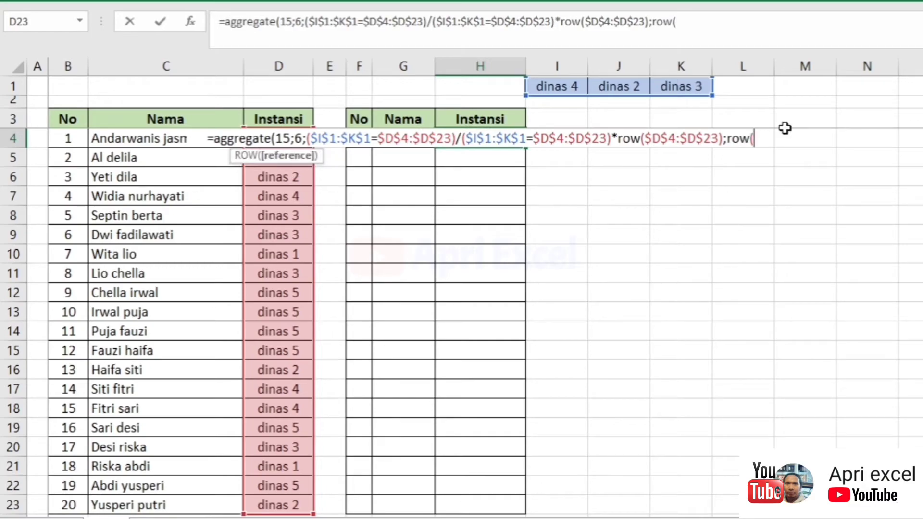
pyautogui.click(40, 84)
pyautogui.write('))')
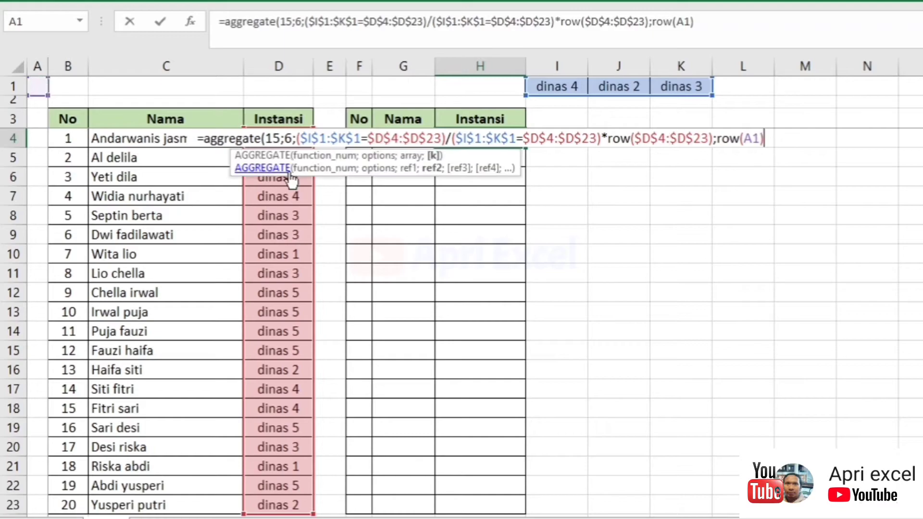
pyautogui.press('Return')
# Fill the H4 AGGREGATE formula down to H23.
pyautogui.click(462, 144)
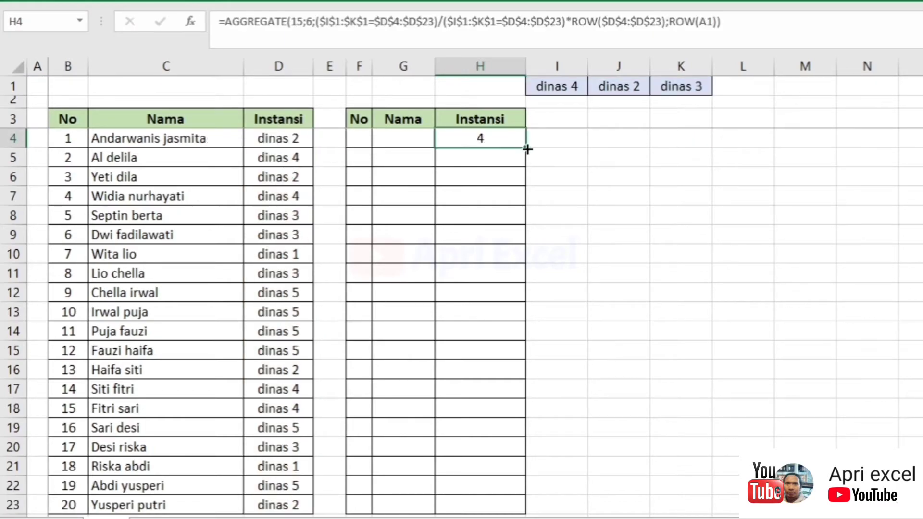
pyautogui.moveTo(528, 149); pyautogui.dragTo(505, 509)
pyautogui.click(492, 138)
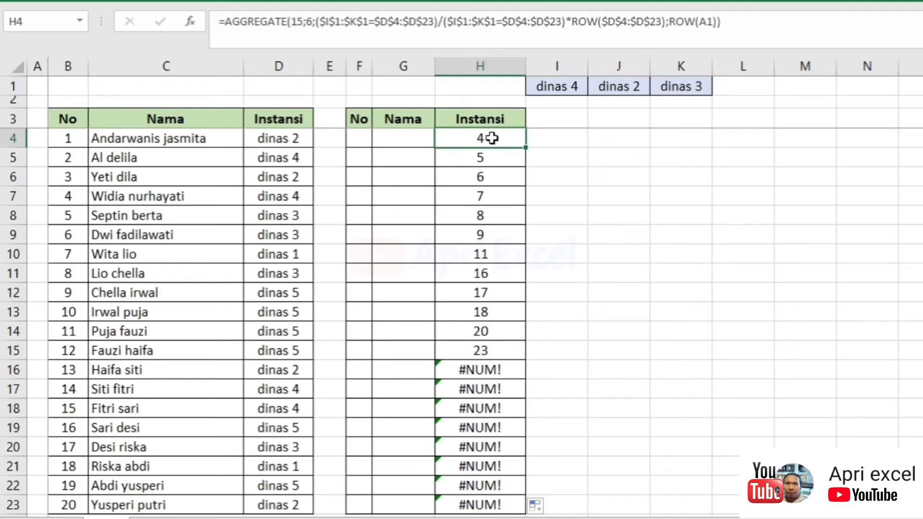
# Test the formula with new criteria: dinas 3 in J1, dinas 4 in K1 and dinas 2 in I1.
pyautogui.click(608, 86)
pyautogui.click(657, 87)
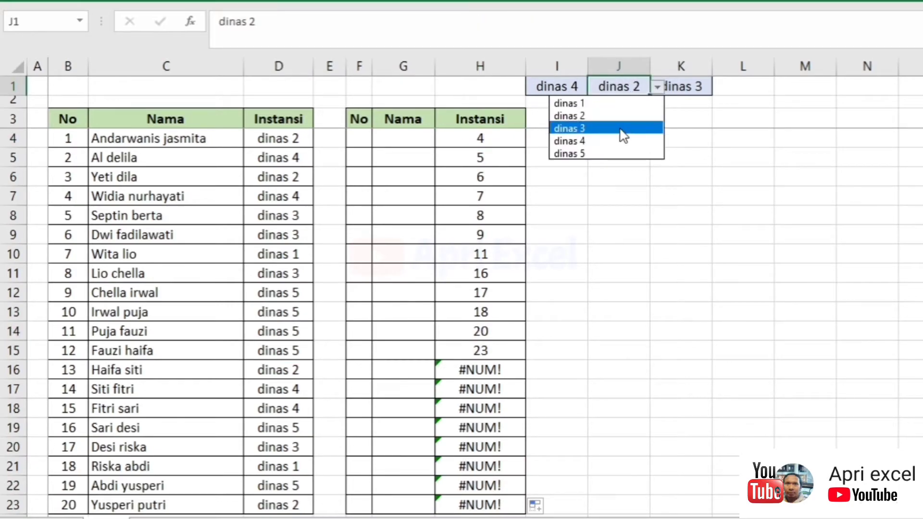
pyautogui.click(619, 129)
pyautogui.click(692, 87)
pyautogui.click(720, 87)
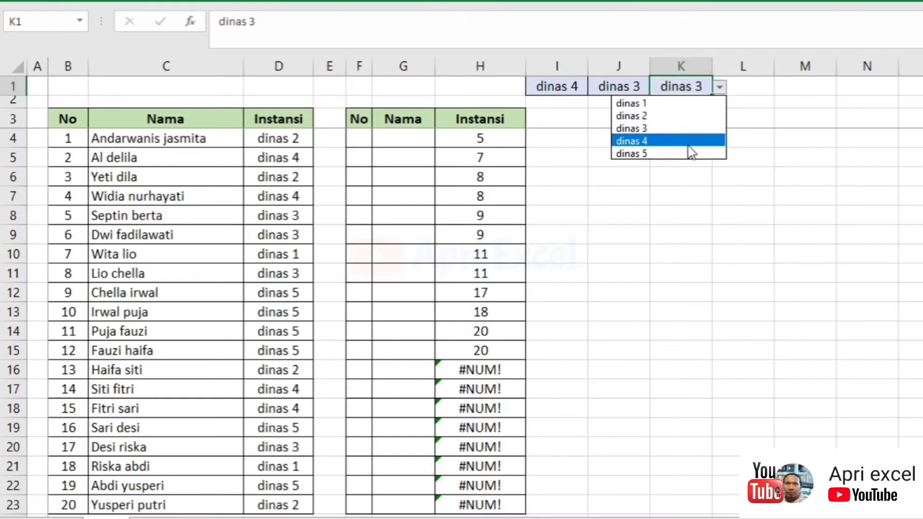
pyautogui.click(673, 137)
pyautogui.click(584, 86)
pyautogui.click(595, 87)
pyautogui.click(548, 114)
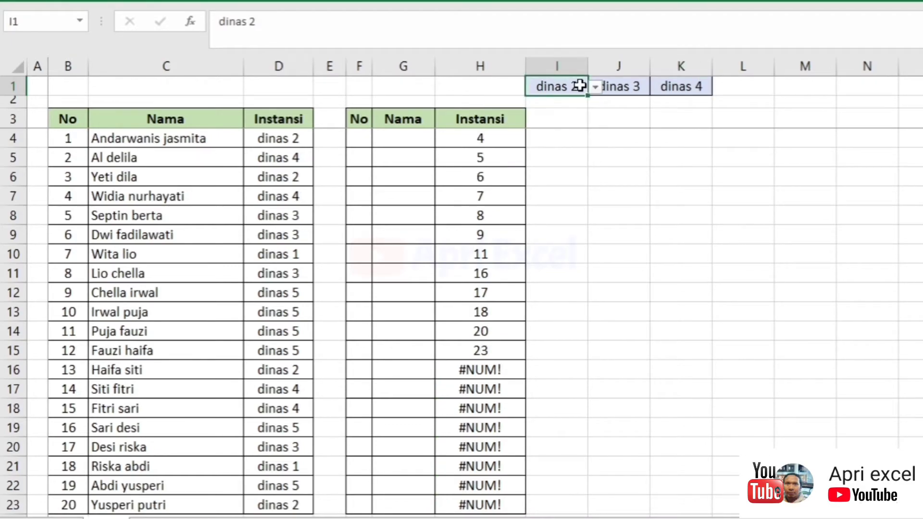
# Wrap the H4 AGGREGATE formula in INDEX, with the absolute range $D$1:$D$23 as the array argument.
pyautogui.doubleClick(459, 135)
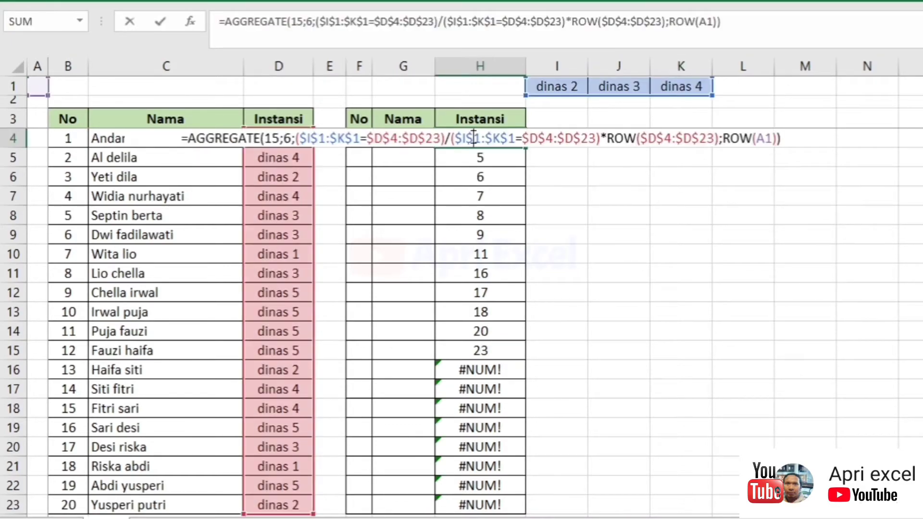
pyautogui.click(188, 139)
pyautogui.write('index(')
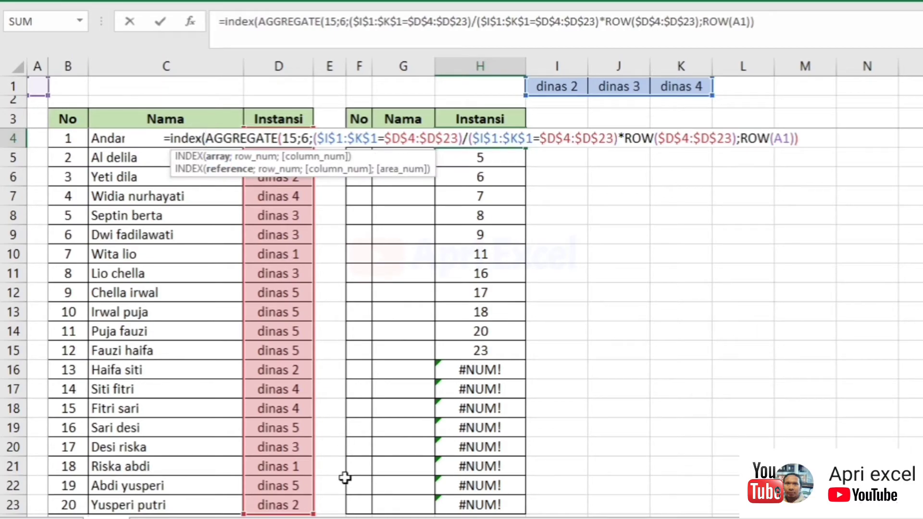
pyautogui.moveTo(287, 501); pyautogui.dragTo(297, 88)
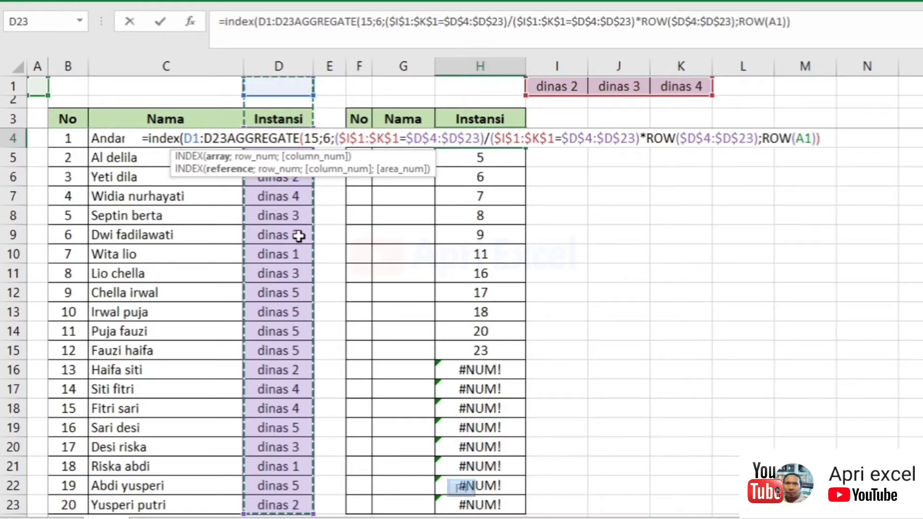
pyautogui.press('F4')
pyautogui.write(';')
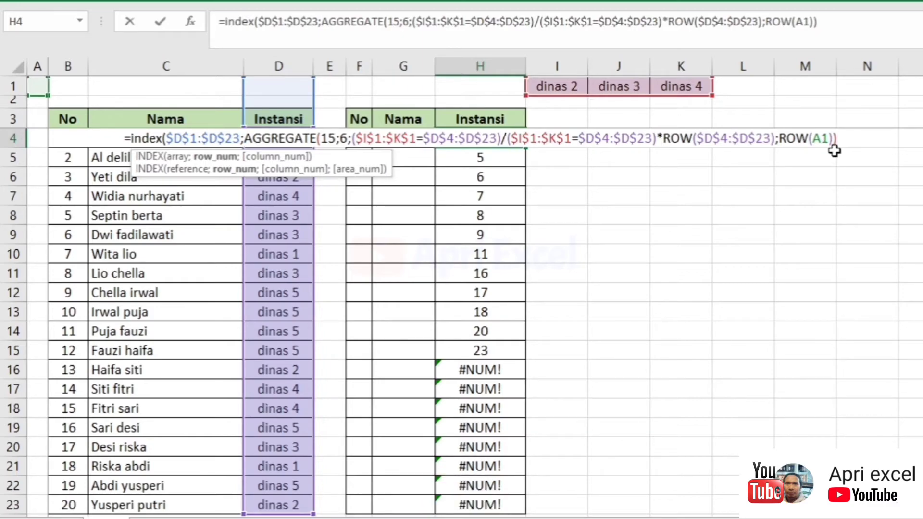
# Enter the H4 INDEX formula and fill it down to H23.
pyautogui.press('Return')
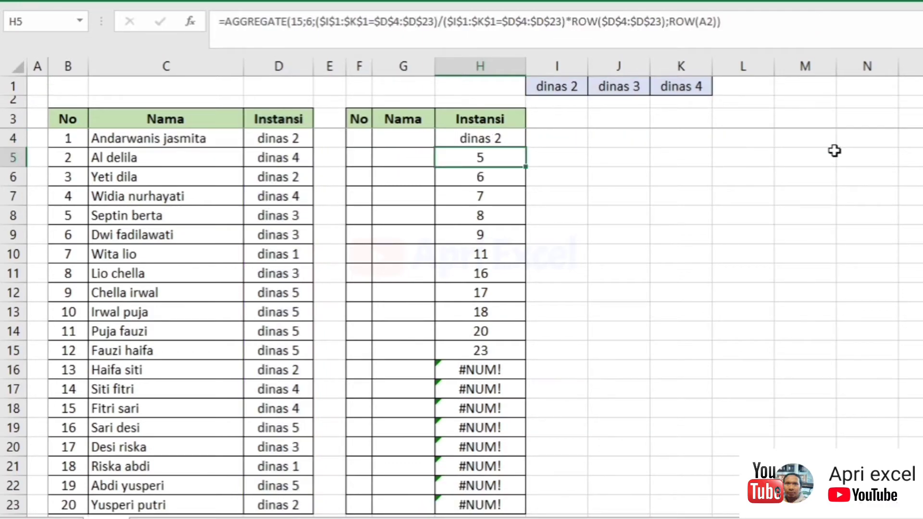
pyautogui.press('Up')
pyautogui.moveTo(527, 149); pyautogui.dragTo(536, 511)
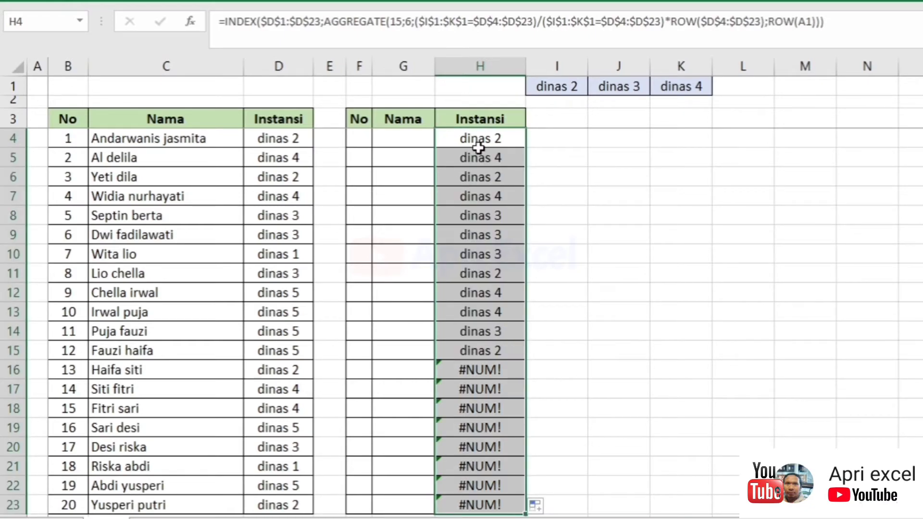
# Test the H4:H23 formulas with dinas 1 as the criterion in J1.
pyautogui.click(632, 85)
pyautogui.click(657, 87)
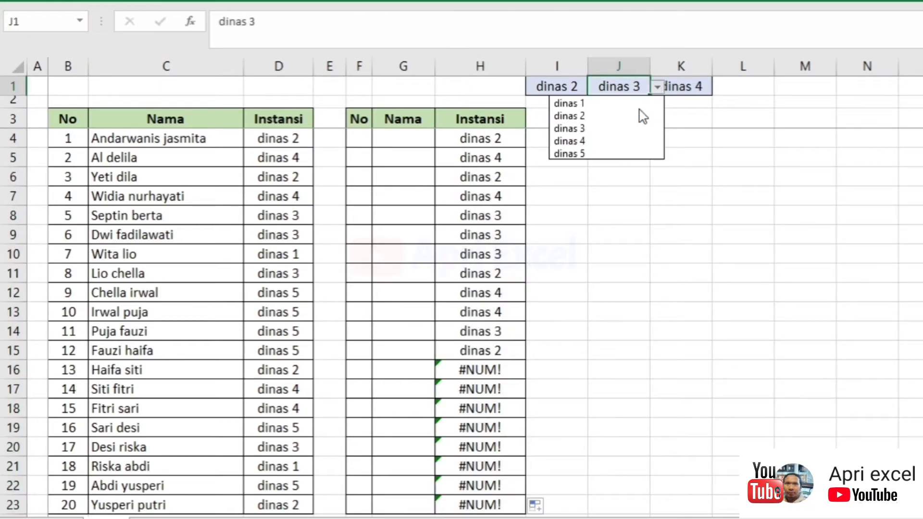
pyautogui.click(634, 100)
pyautogui.click(492, 144)
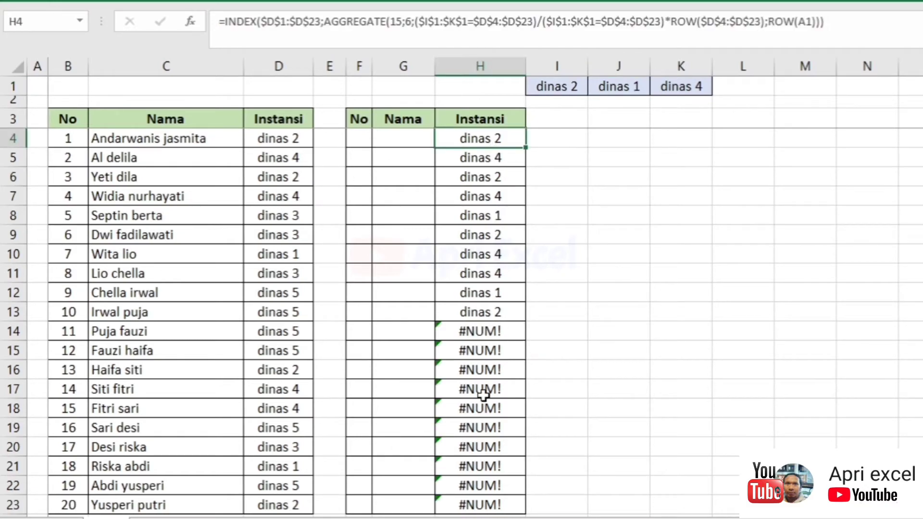
# Wrap the H4 formula in IFERROR with "" as the error value and fill it down to H23.
pyautogui.doubleClick(497, 139)
pyautogui.click(126, 138)
pyautogui.write('iferror')
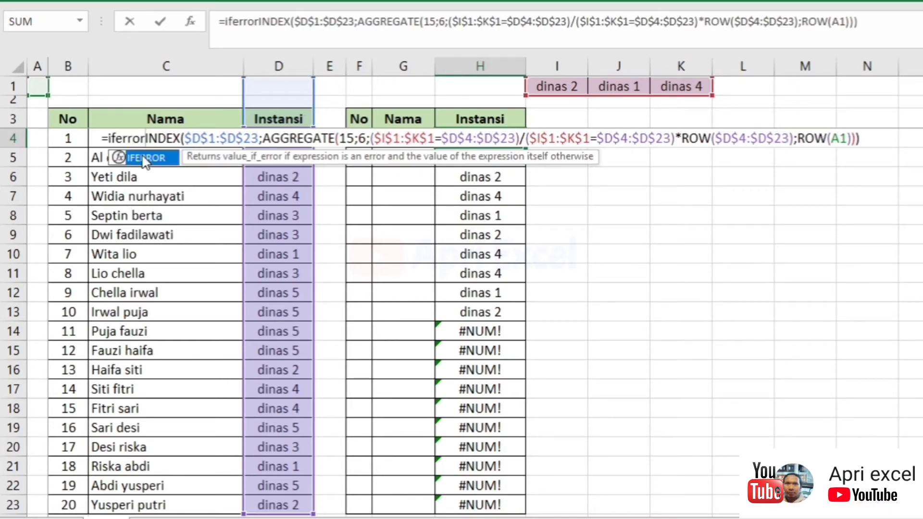
pyautogui.write('(')
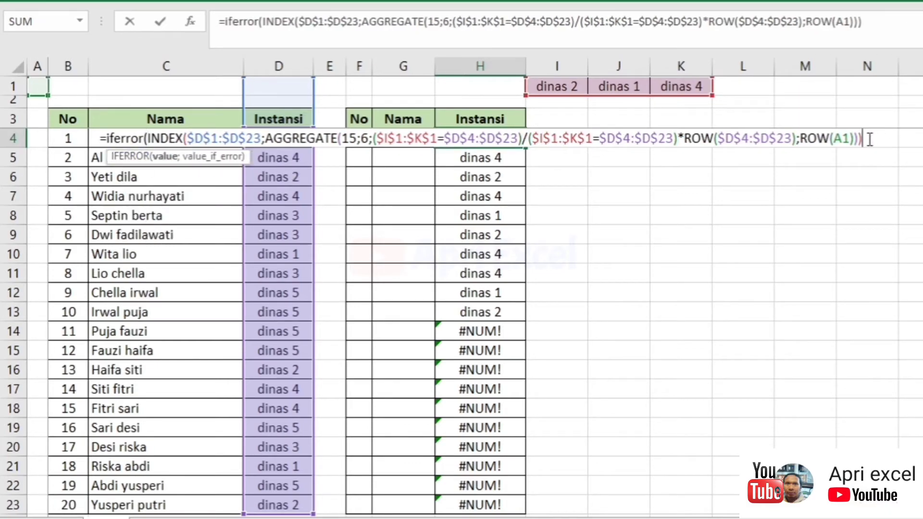
pyautogui.write(';""')
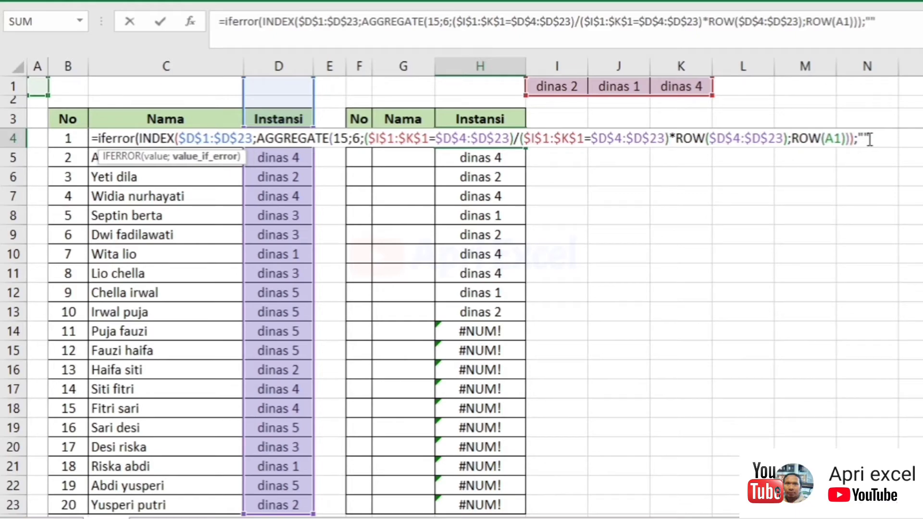
pyautogui.write(')')
pyautogui.press('Return')
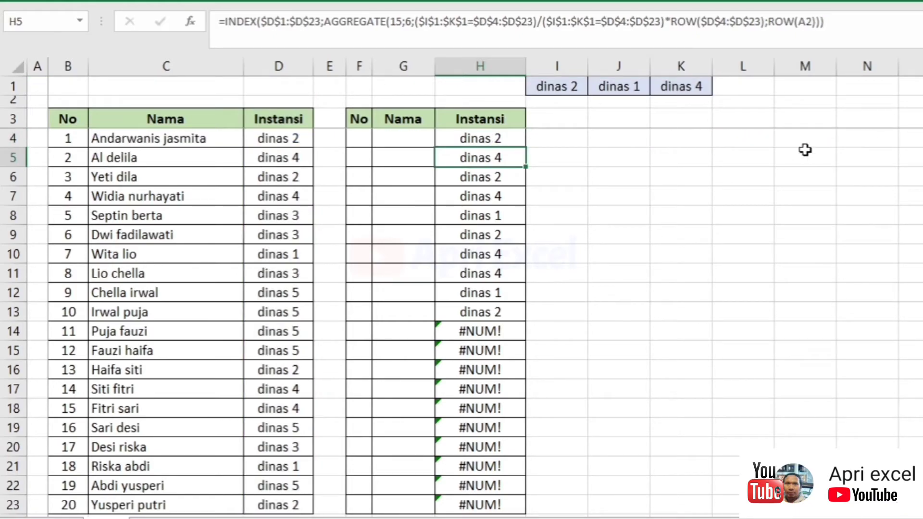
pyautogui.click(511, 138)
pyautogui.moveTo(525, 129); pyautogui.dragTo(515, 505)
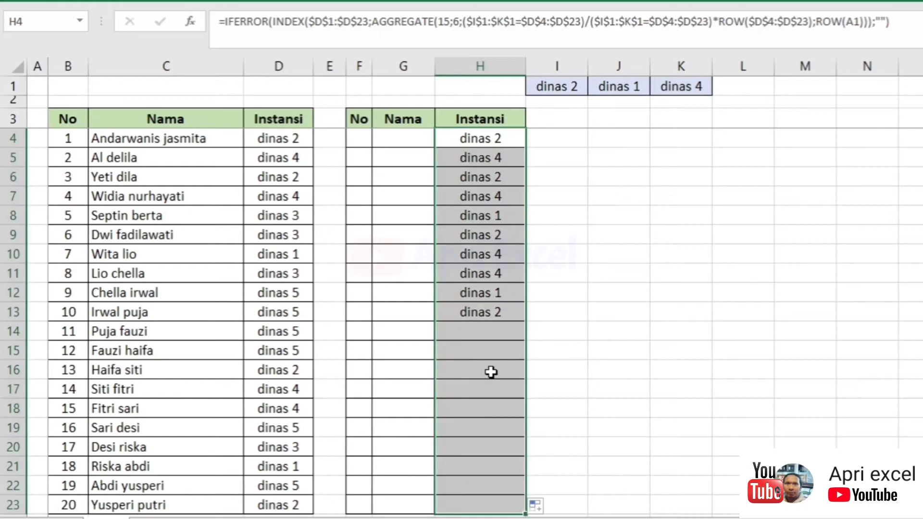
# Copy the full text of the H4 IFERROR formula into cell G4.
pyautogui.doubleClick(505, 136)
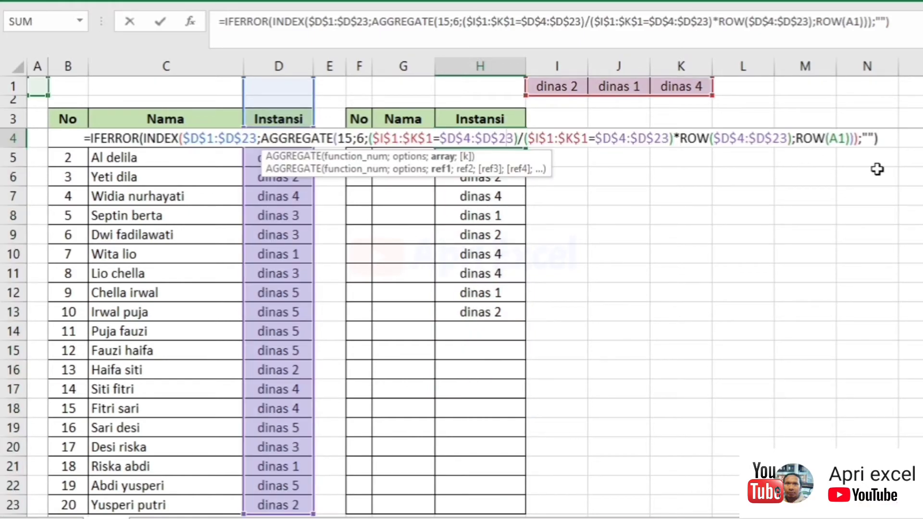
pyautogui.moveTo(893, 144); pyautogui.dragTo(68, 138)
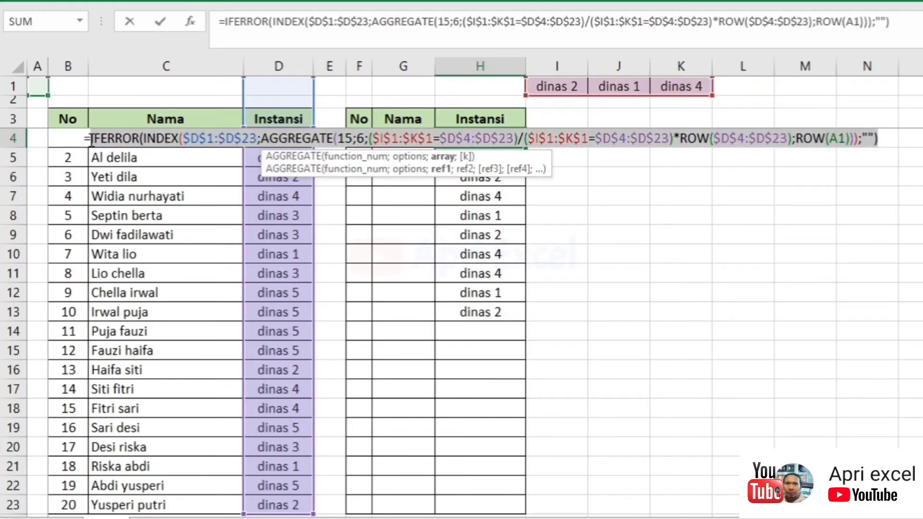
pyautogui.hotkey('ctrl', 'c')
pyautogui.press('Escape')
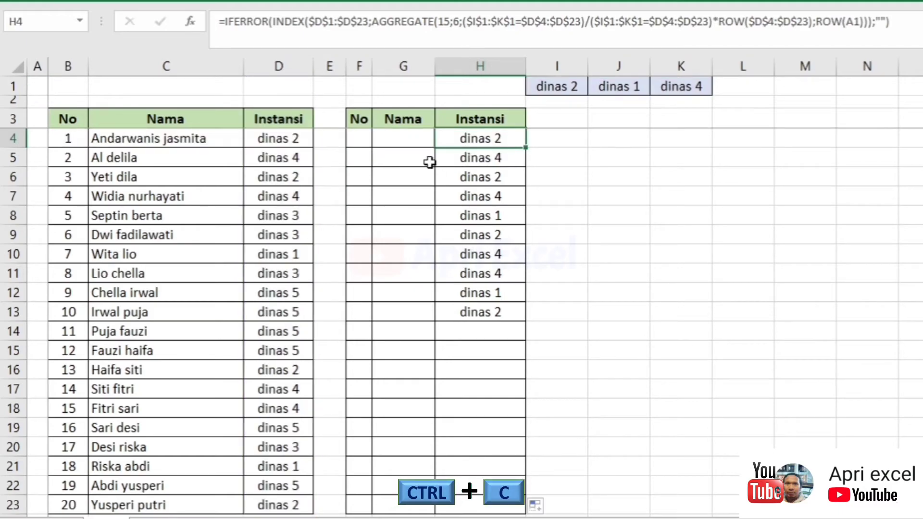
pyautogui.doubleClick(410, 140)
pyautogui.hotkey('ctrl', 'v')
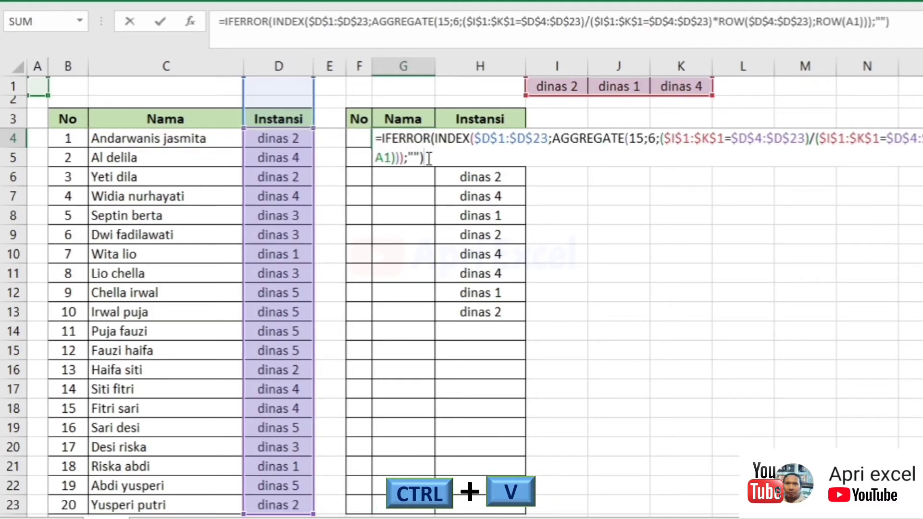
# Replace the INDEX array in the G4 formula with the absolute range $C$1:$C$23 and enter the formula.
pyautogui.moveTo(548, 145); pyautogui.dragTo(474, 139)
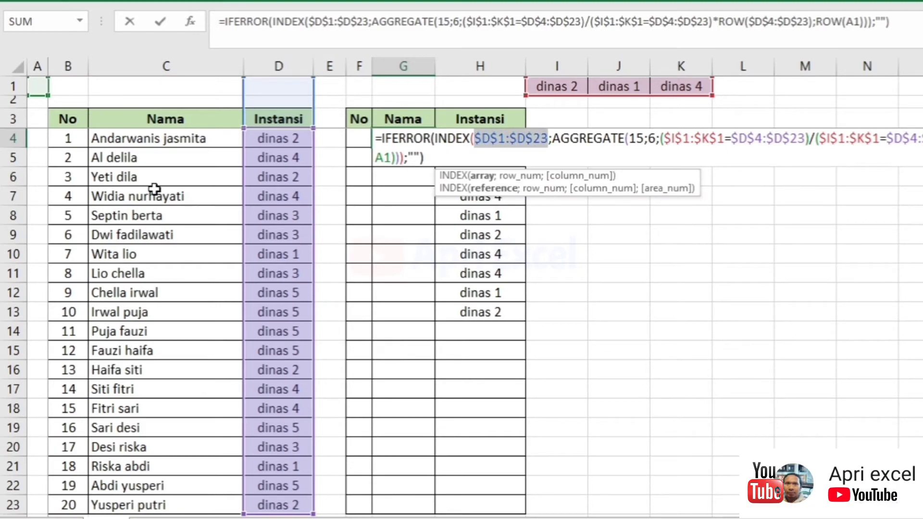
pyautogui.moveTo(146, 87); pyautogui.dragTo(167, 503)
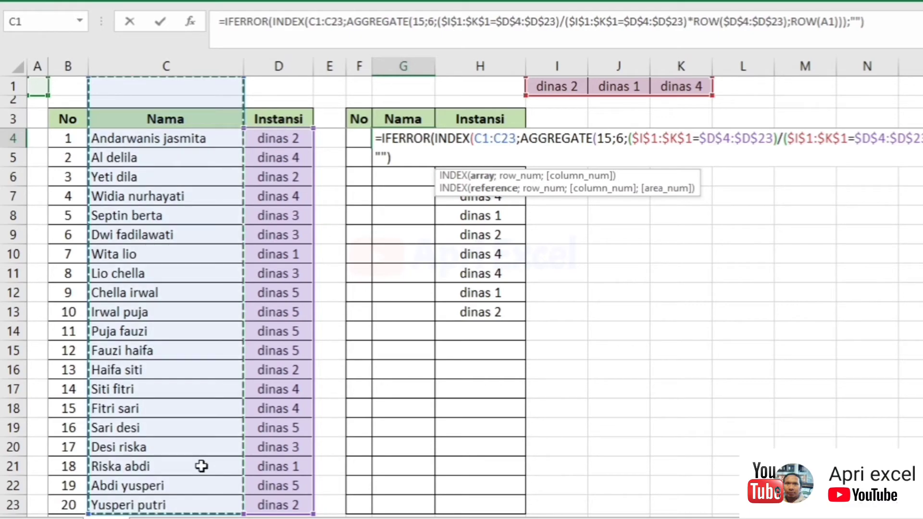
pyautogui.press('F4')
pyautogui.hotkey('ctrl', 'Return')
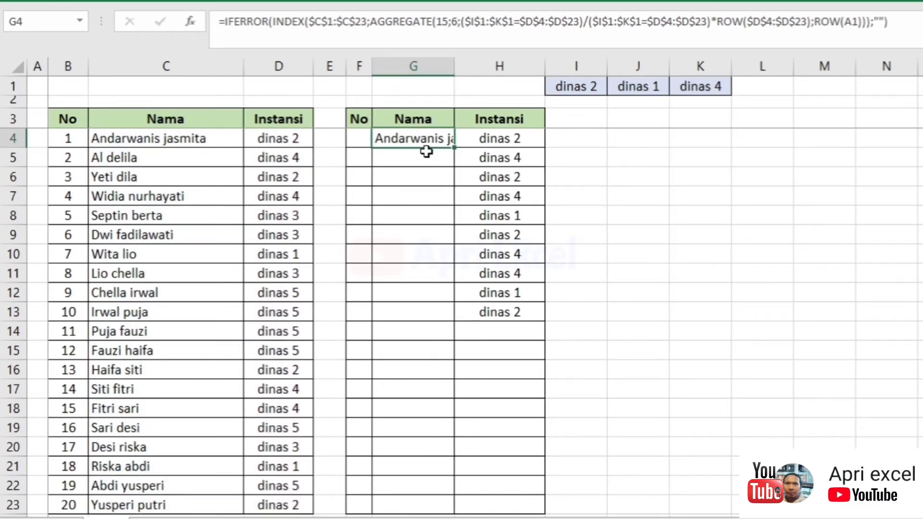
# Widen column G to fit the names and fill the G4 formula down to G23.
pyautogui.moveTo(489, 78); pyautogui.dragTo(493, 82)
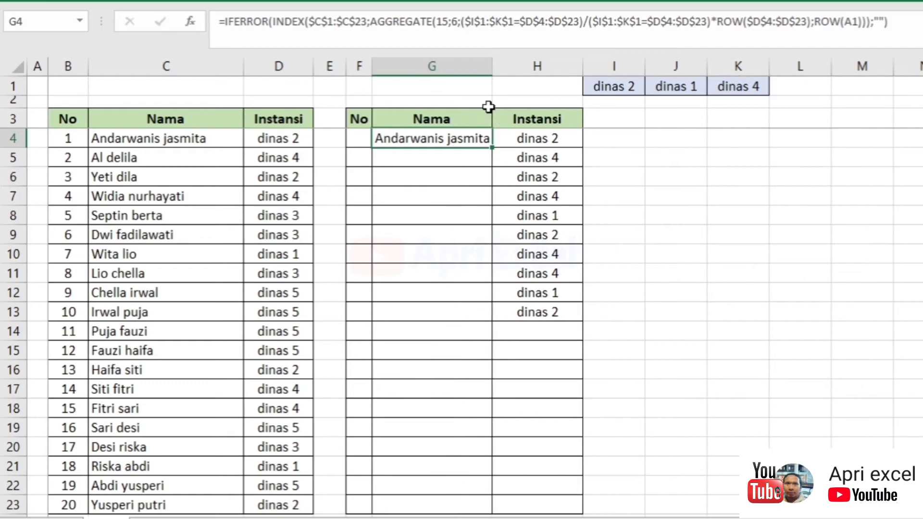
pyautogui.moveTo(491, 148); pyautogui.dragTo(503, 515)
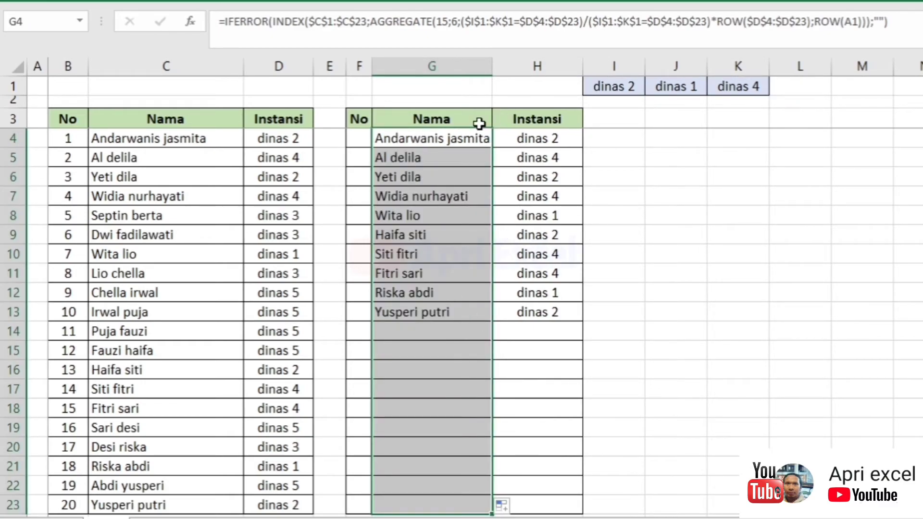
pyautogui.moveTo(493, 67); pyautogui.dragTo(514, 71)
pyautogui.click(486, 140)
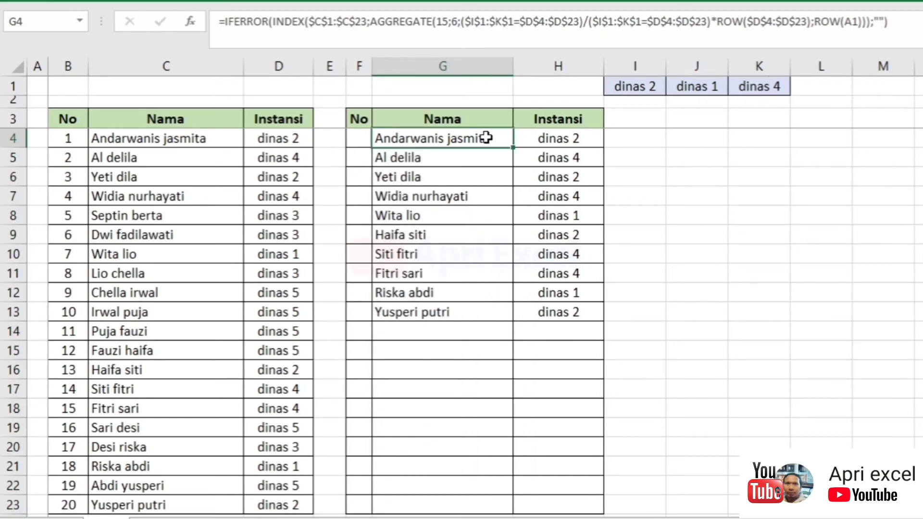
# Compare the extracted Nama and Instansi rows 4 to 8 with the source table and the I1:K1 criteria.
pyautogui.click(149, 139)
pyautogui.moveTo(250, 147); pyautogui.dragTo(290, 146)
pyautogui.moveTo(441, 157); pyautogui.dragTo(584, 152)
pyautogui.moveTo(384, 177); pyautogui.dragTo(557, 169)
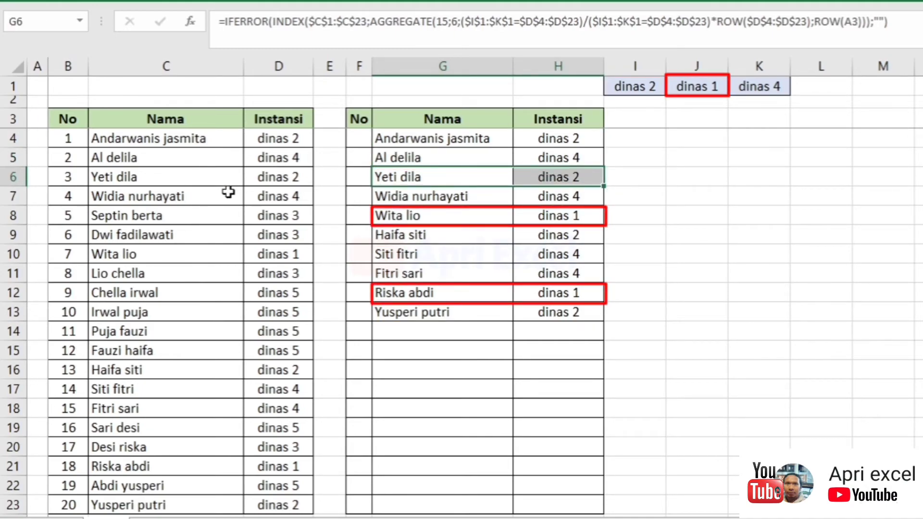
pyautogui.moveTo(436, 195); pyautogui.dragTo(558, 197)
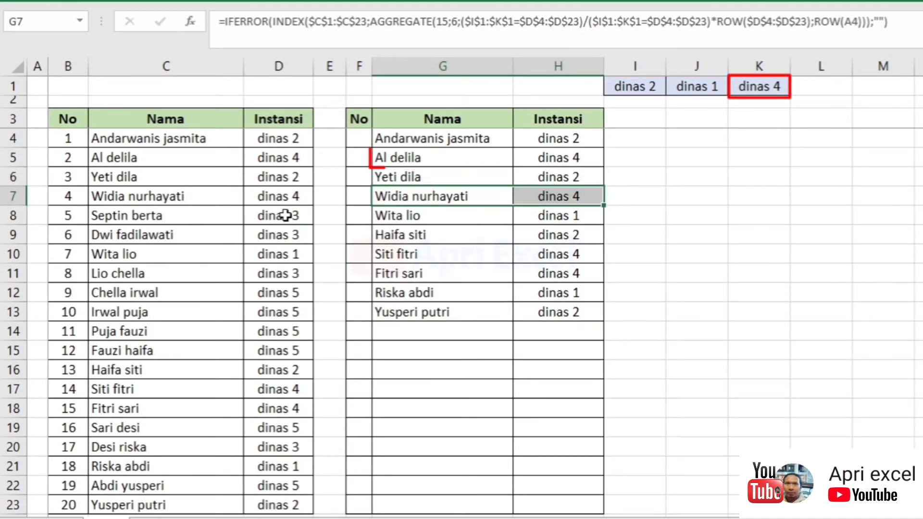
pyautogui.moveTo(462, 215); pyautogui.dragTo(536, 215)
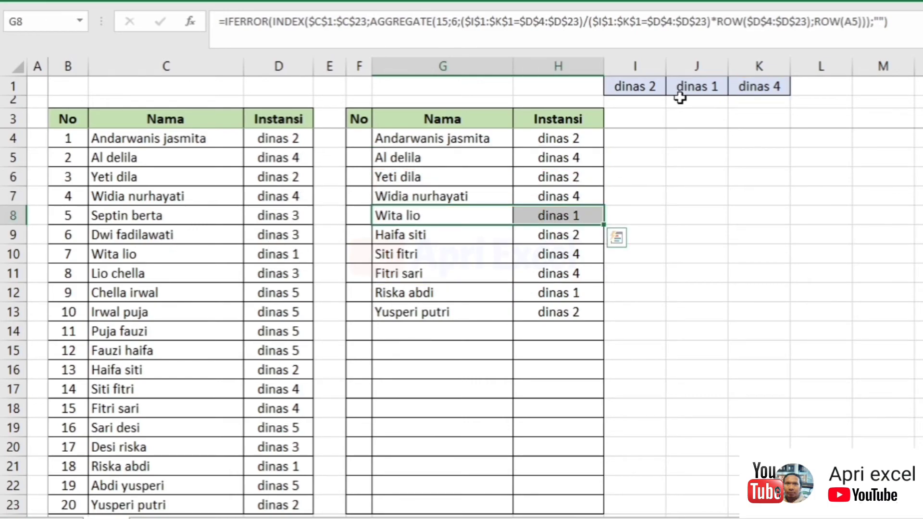
# Test duplicate criteria by setting I1 and K1 to dinas 1, checking the repeated rows in the Nama column.
pyautogui.click(656, 87)
pyautogui.click(673, 87)
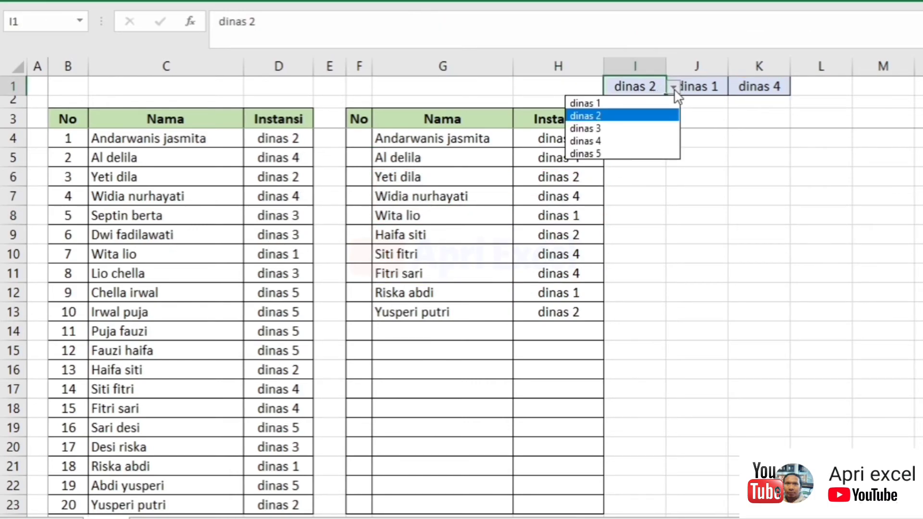
pyautogui.click(661, 103)
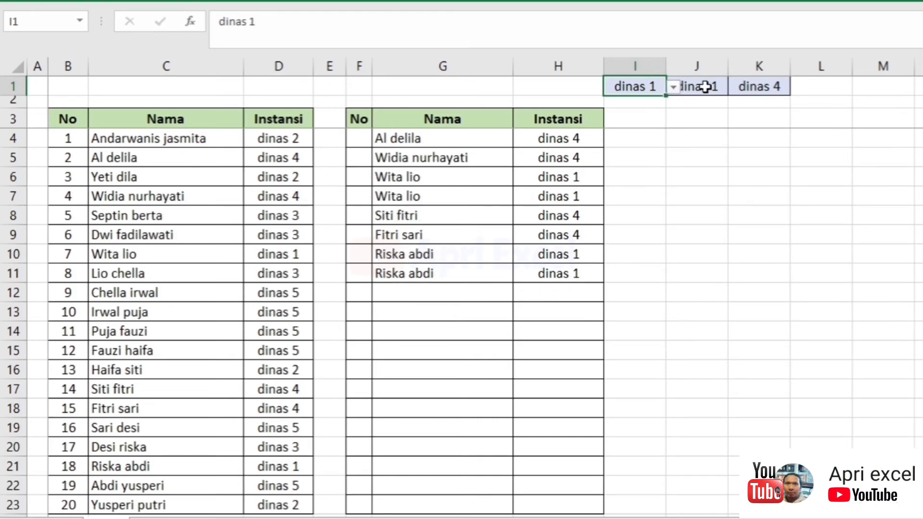
pyautogui.moveTo(453, 175); pyautogui.dragTo(449, 200)
pyautogui.moveTo(440, 256); pyautogui.dragTo(423, 271)
pyautogui.click(776, 86)
pyautogui.click(798, 88)
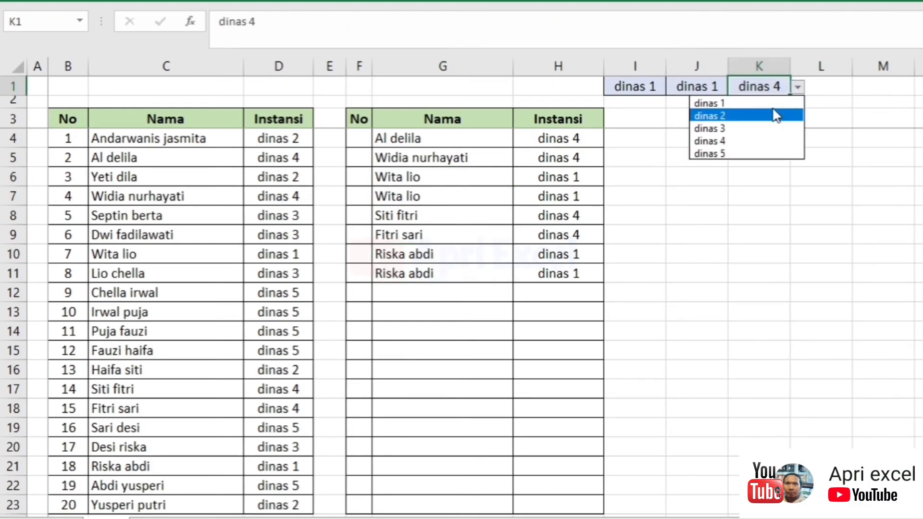
pyautogui.click(760, 103)
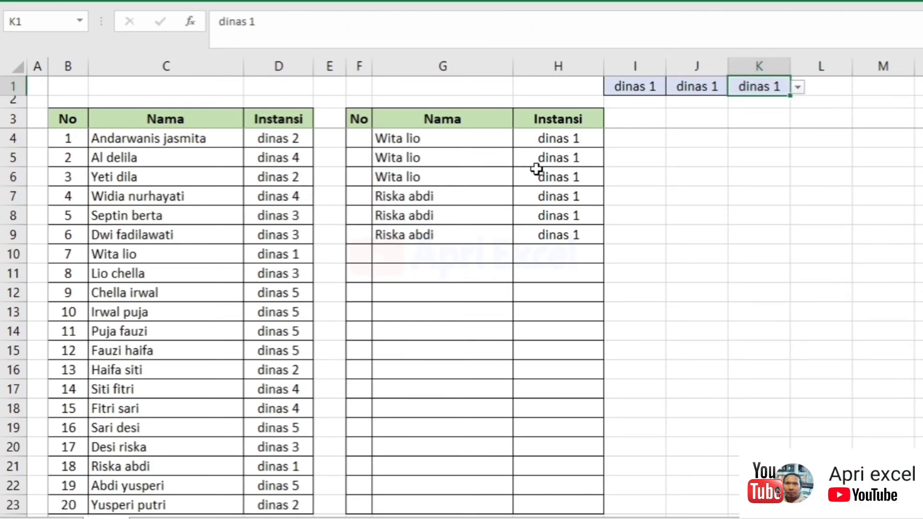
# Clear the criteria in J1:K1.
pyautogui.moveTo(695, 89); pyautogui.dragTo(751, 88)
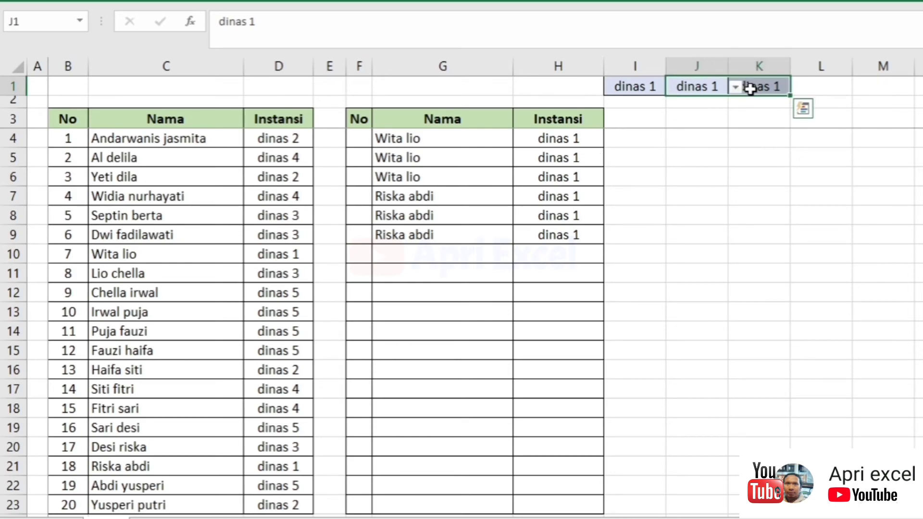
pyautogui.press('Delete')
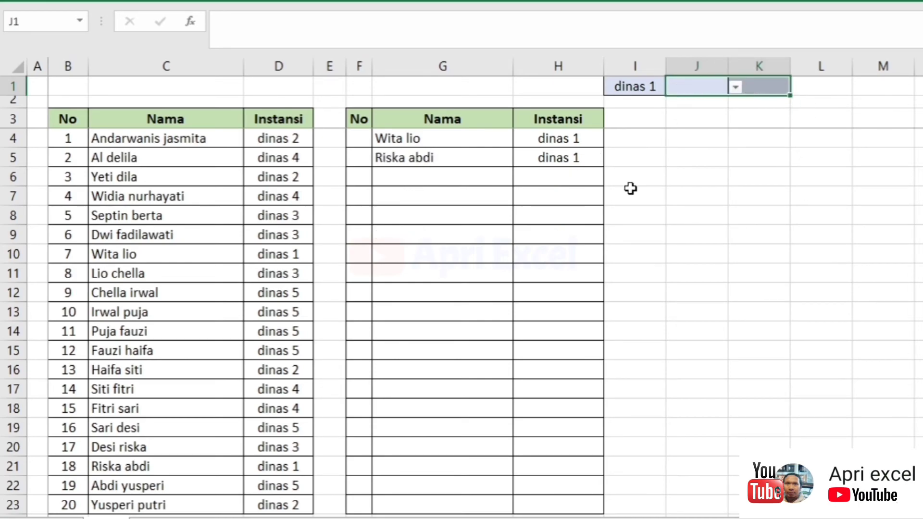
pyautogui.click(649, 151)
# Set the criteria to dinas 2 in I1 and dinas 4 in J1.
pyautogui.click(650, 87)
pyautogui.click(674, 87)
pyautogui.click(664, 116)
pyautogui.click(706, 86)
pyautogui.click(736, 87)
pyautogui.click(683, 140)
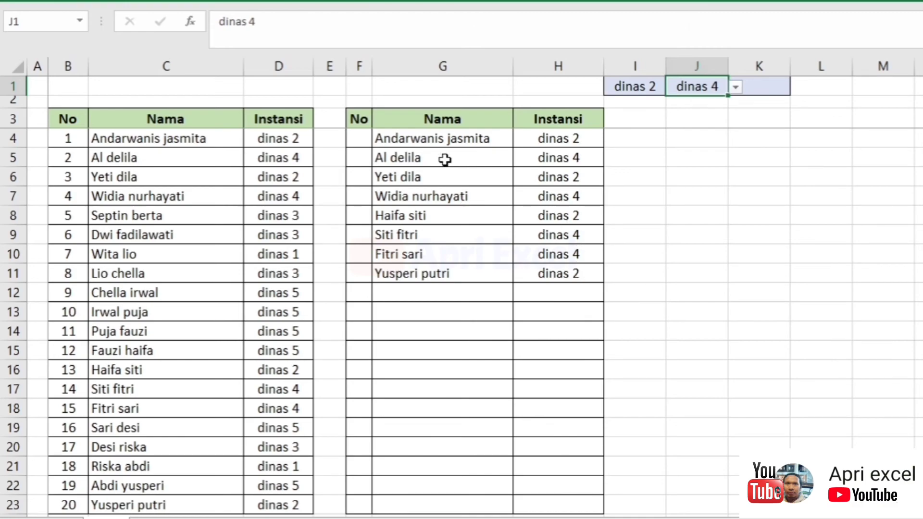
# Enter the numbering formula =IF(G4<>"";ROW(A1);"") in cell F4.
pyautogui.click(366, 140)
pyautogui.write('=if(')
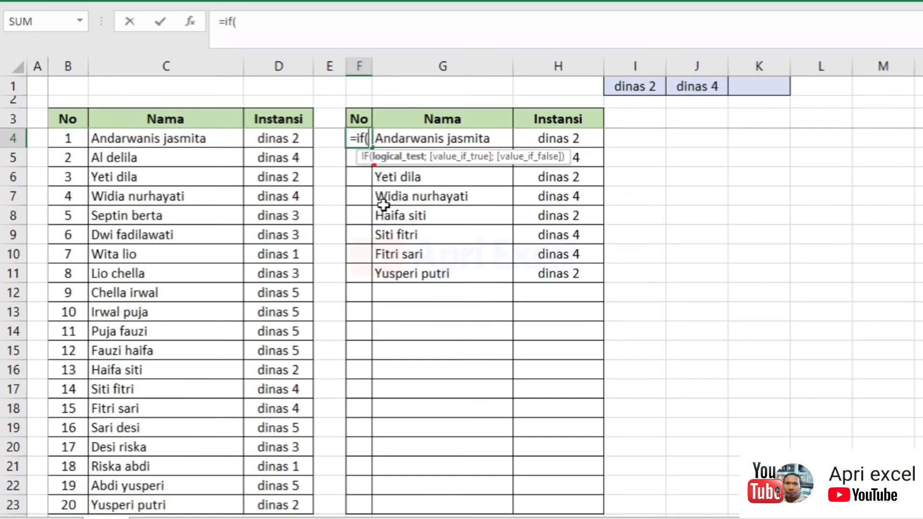
pyautogui.click(408, 134)
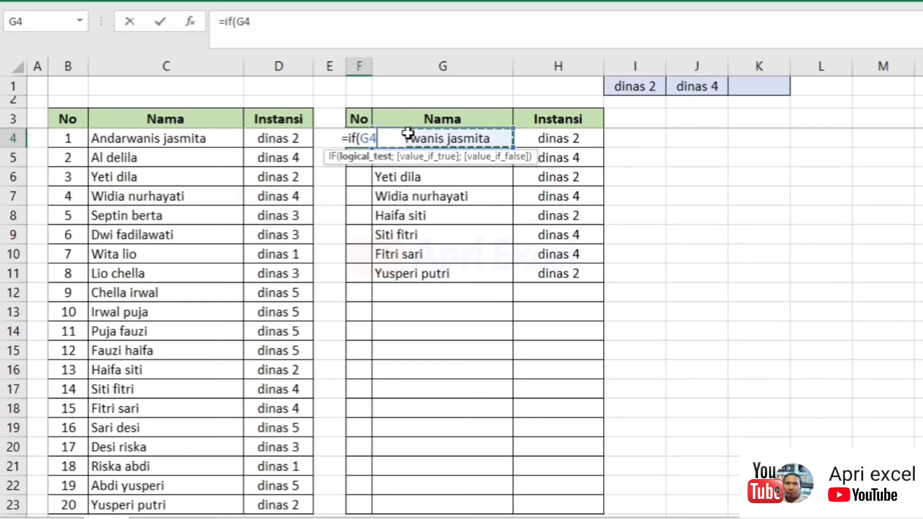
pyautogui.write('<>')
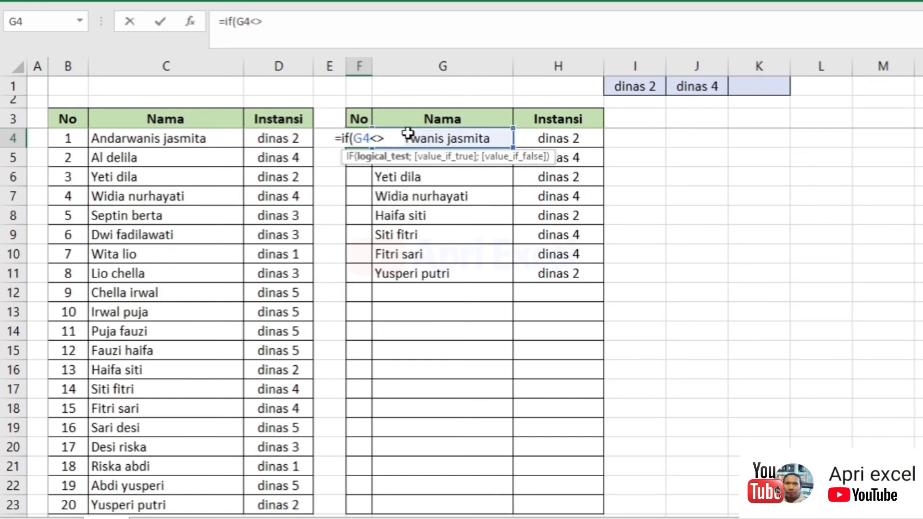
pyautogui.write('"";')
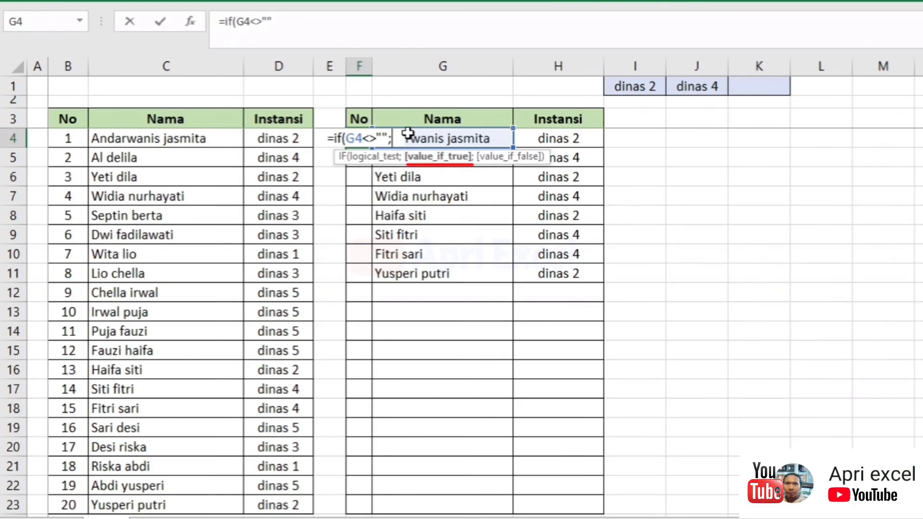
pyautogui.write('row(')
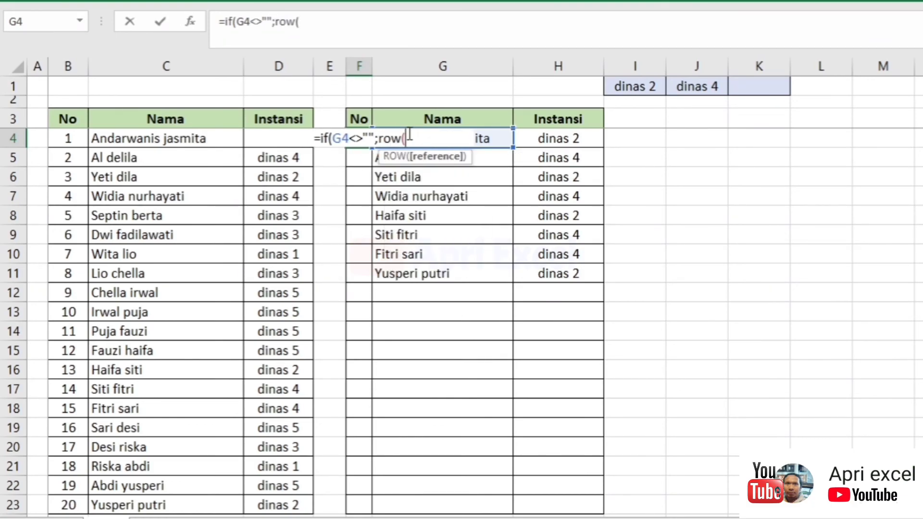
pyautogui.click(40, 86)
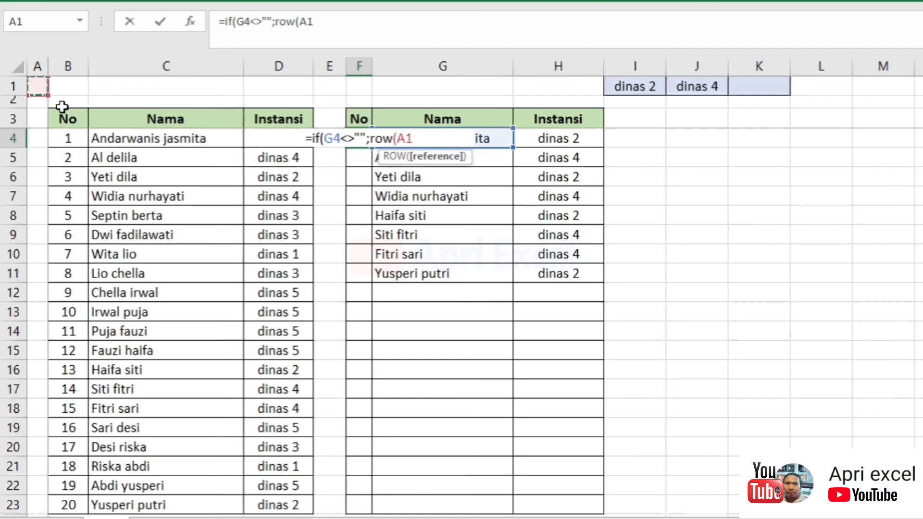
pyautogui.write(')')
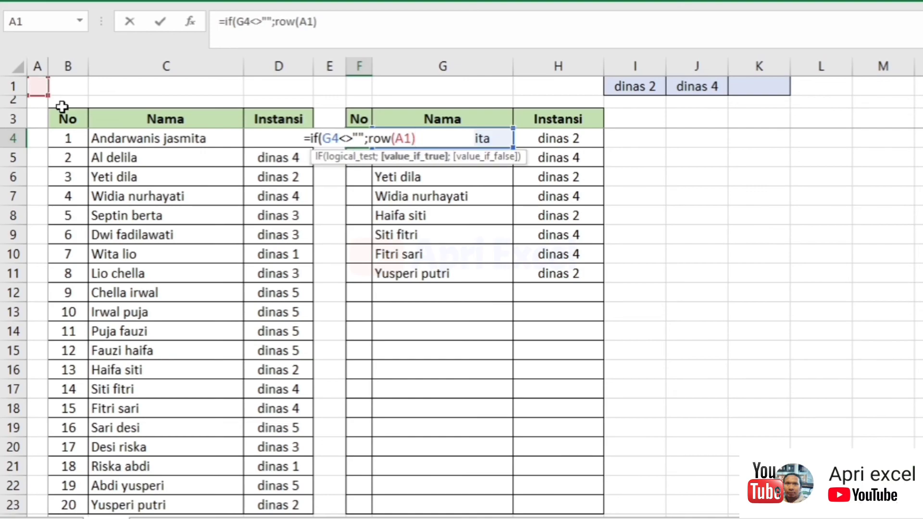
pyautogui.write(';')
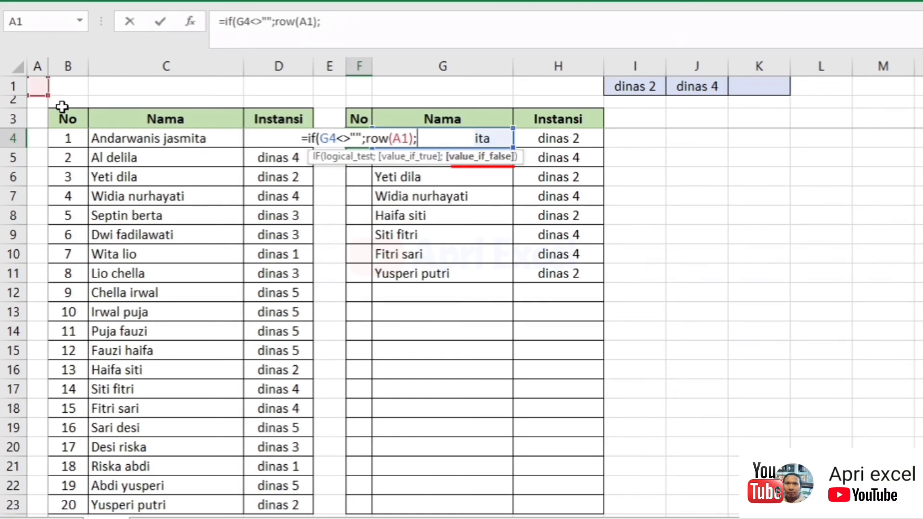
pyautogui.write('"")')
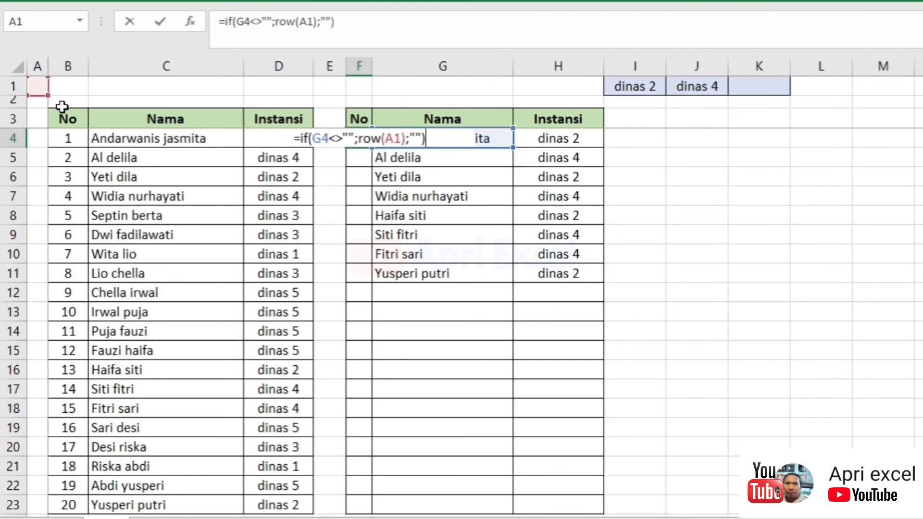
pyautogui.press('Return')
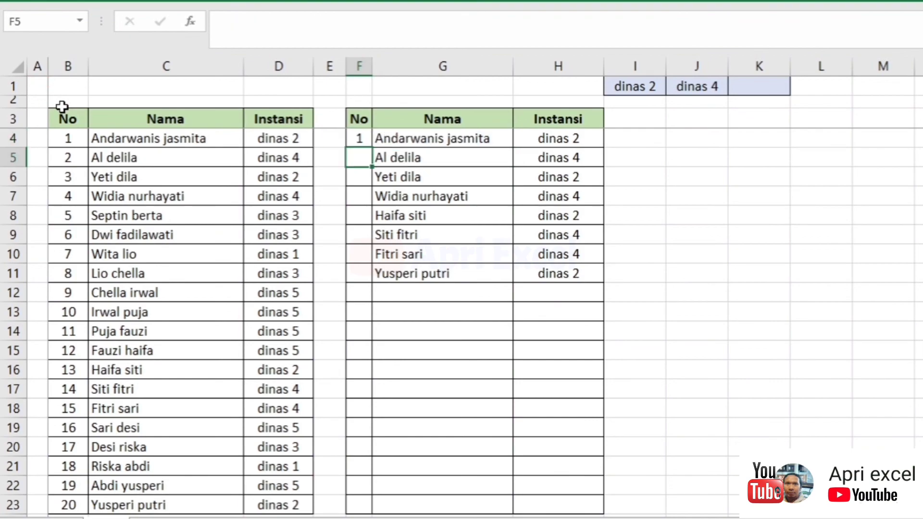
# Fill the F4 numbering formula down to F23.
pyautogui.click(366, 138)
pyautogui.moveTo(372, 148); pyautogui.dragTo(423, 505)
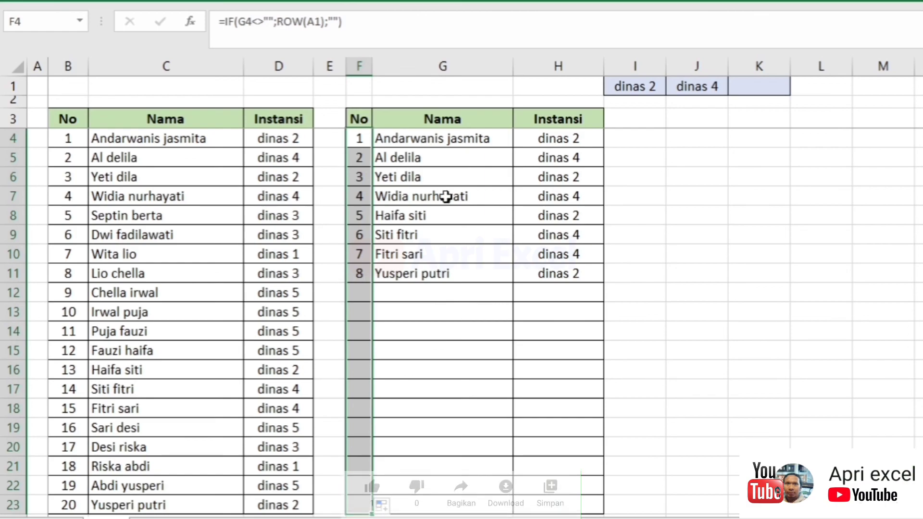
pyautogui.click(520, 220)
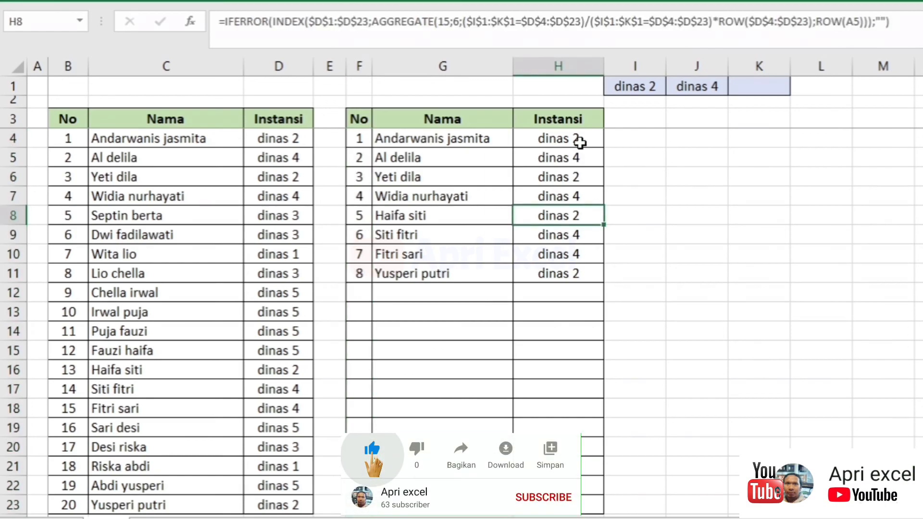